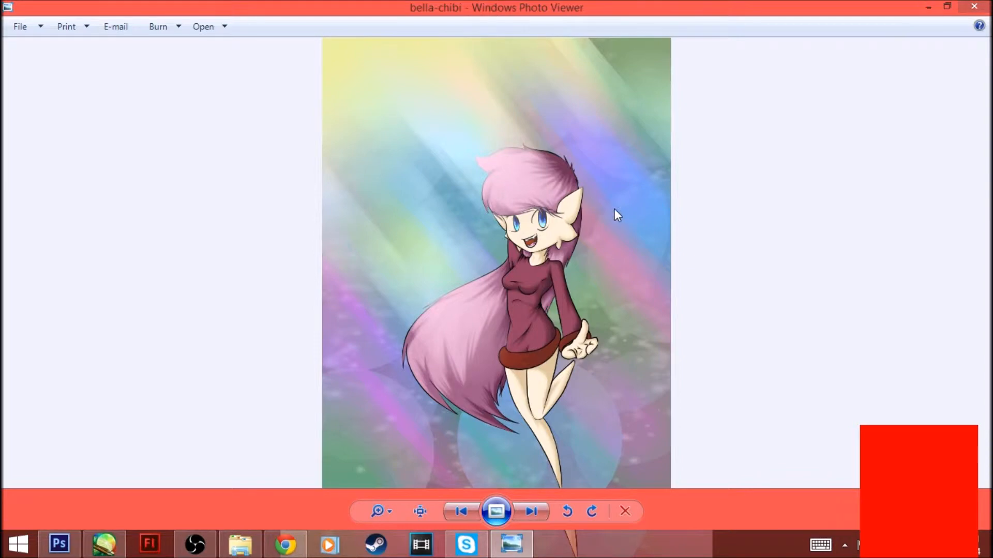
Switch from the photo viewer to Photoshop and add a new layer above the Background of the blank document.
click(929, 5)
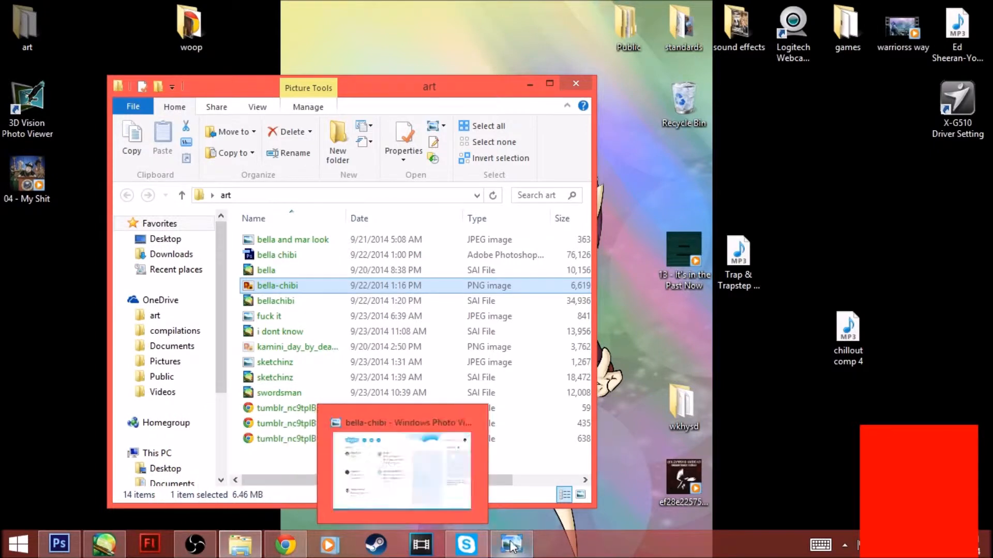
click(59, 543)
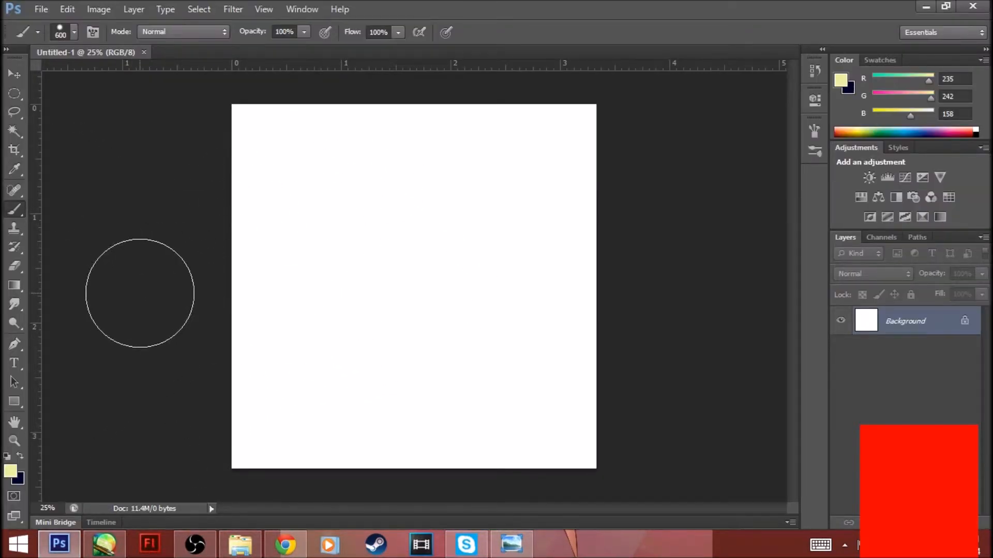
key(bracketleft)
key(bracketleft)
key(bracketleft)
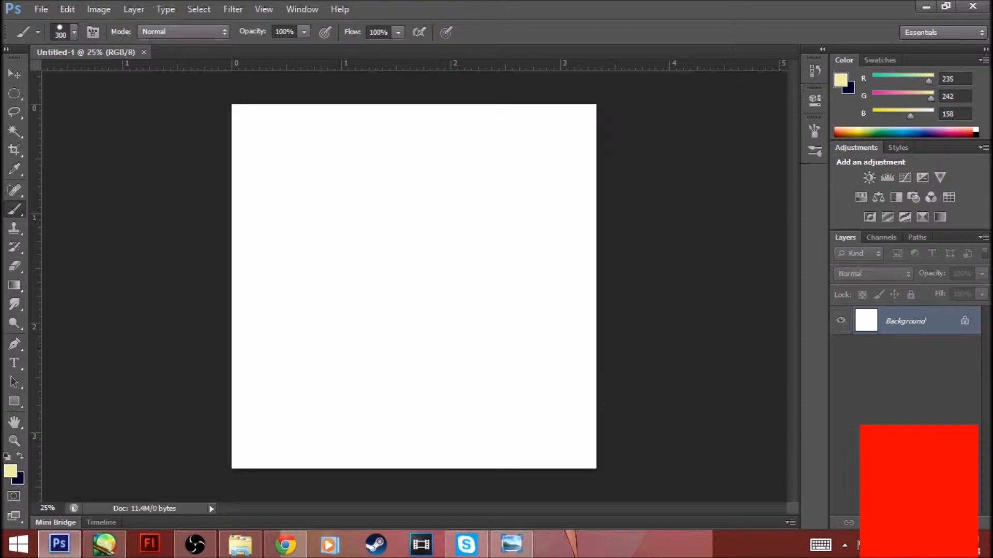
key(ctrl+shift+alt+n)
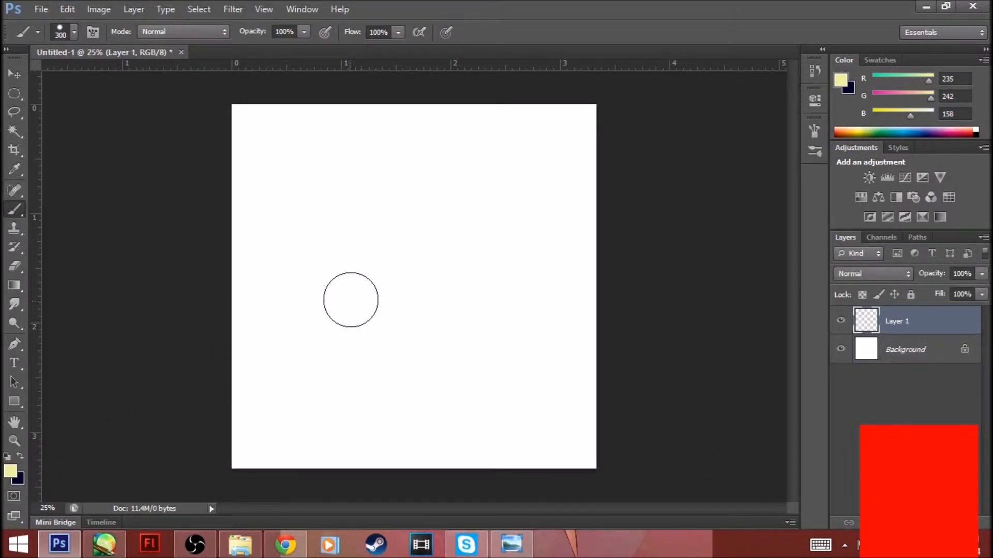
Sketch a small cat face on Layer 1 in dark navy with an 8 px brush.
key(bracketleft)
key(bracketleft)
key(bracketleft)
key(bracketleft)
key(bracketleft)
key(bracketleft)
key(bracketleft)
key(bracketleft)
key(bracketleft)
key(bracketleft)
key(bracketleft)
key(bracketleft)
key(bracketleft)
key(bracketleft)
key(bracketleft)
key(x)
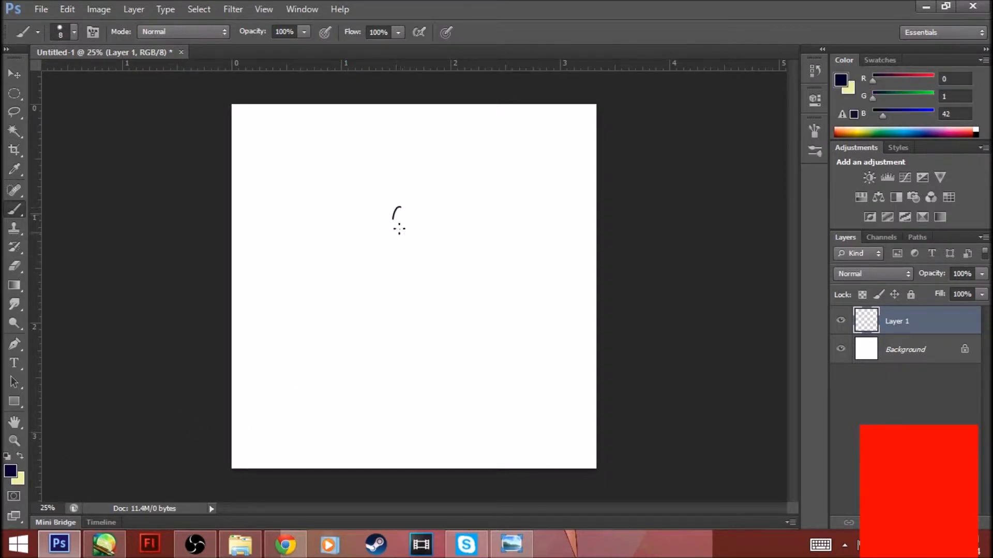
drag(391, 229, 428, 257)
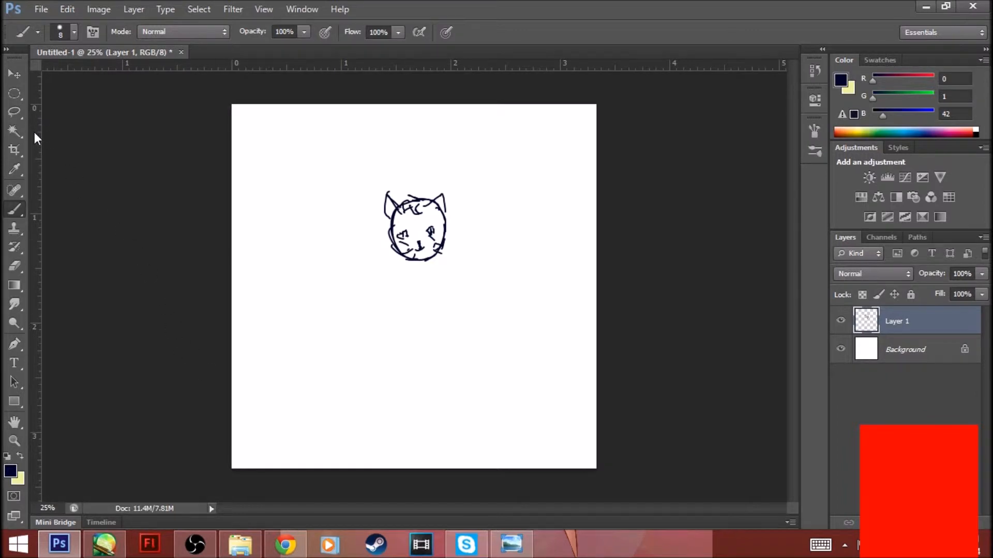
click(392, 251)
Add a new layer beneath Layer 1 and hide the cat sketch on Layer 1.
key(ctrl+shift+alt+n)
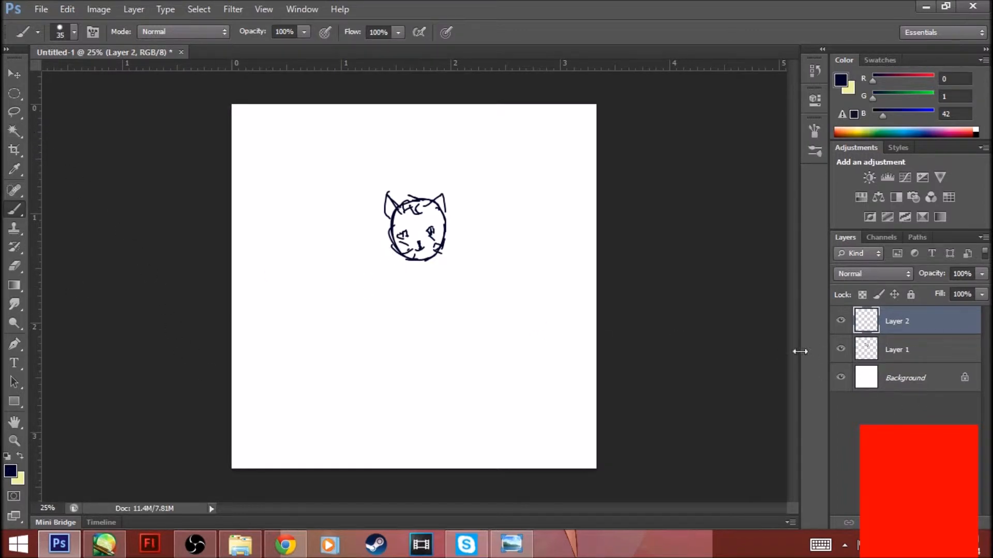
drag(932, 323, 901, 363)
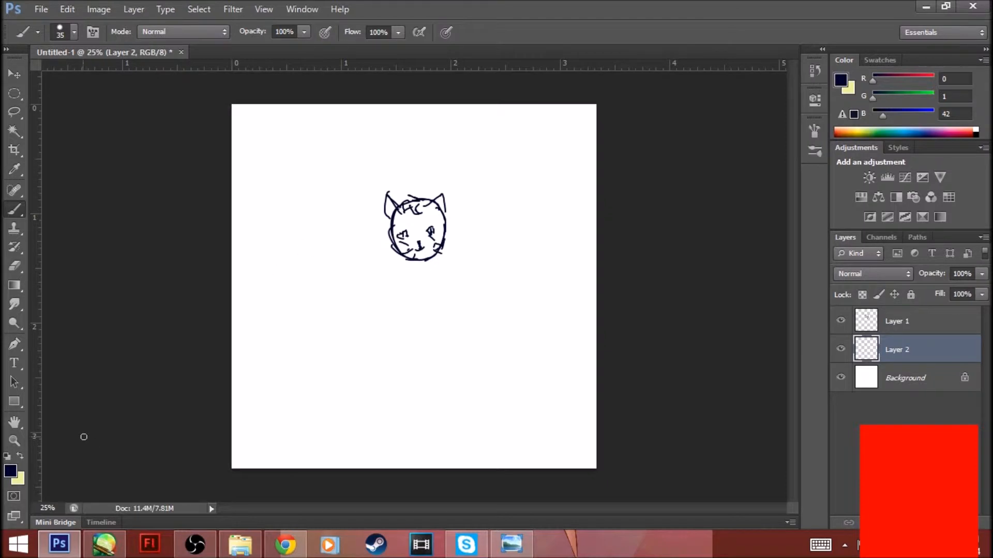
click(841, 321)
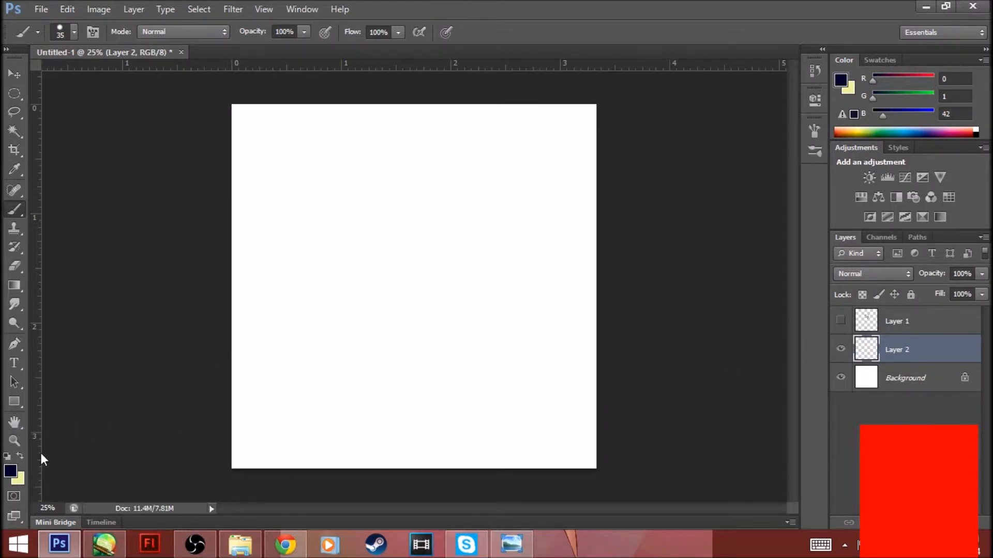
Set the foreground colour to magenta (db3bce) and enlarge the brush to 175 px.
click(11, 470)
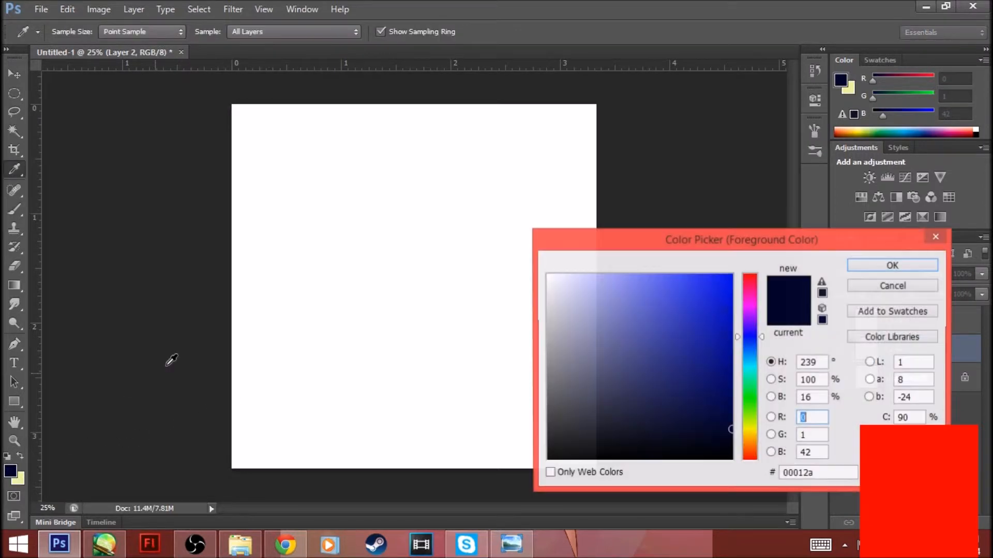
drag(753, 322, 750, 302)
click(680, 296)
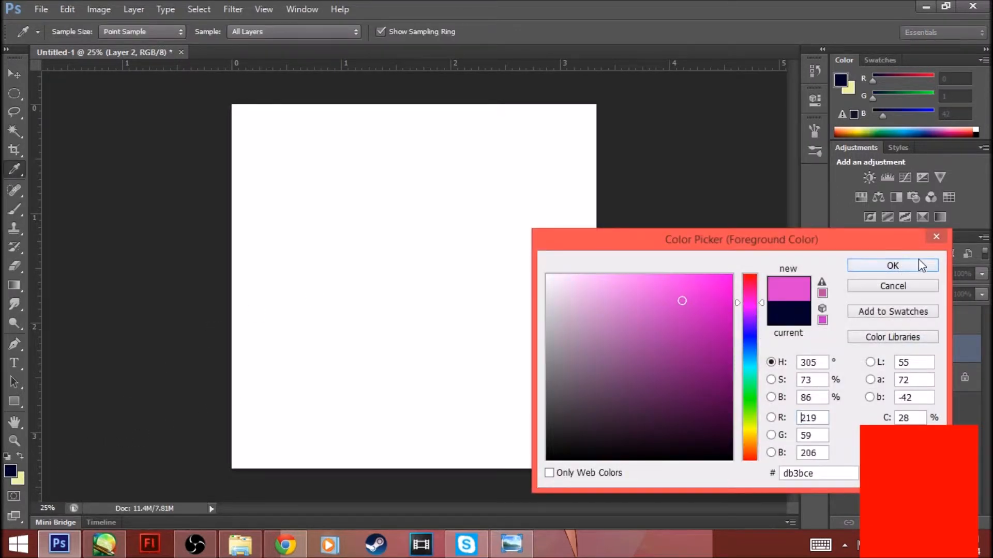
click(900, 267)
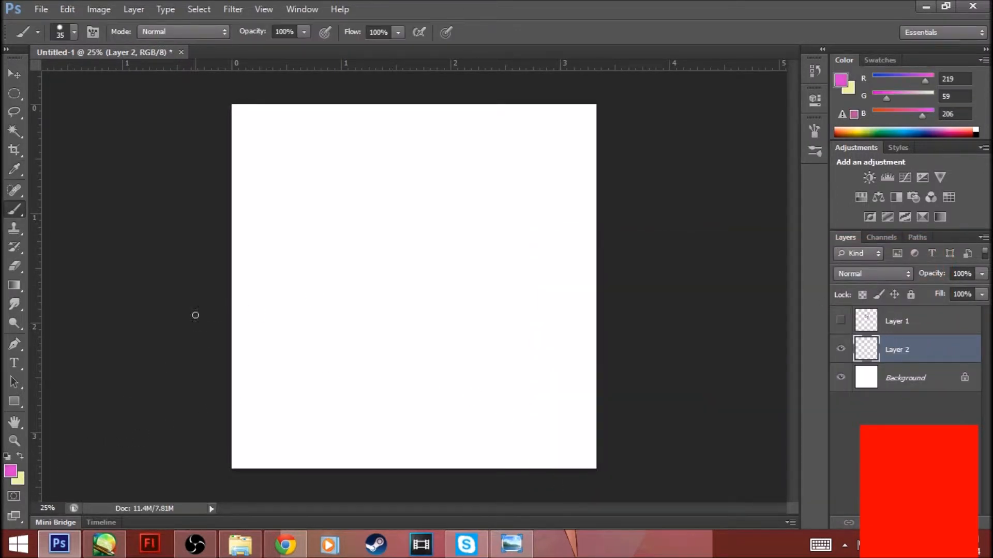
key(bracketright)
key(bracketright)
key(bracketright)
key(bracketright)
key(bracketright)
key(bracketright)
key(bracketright)
key(bracketright)
key(bracketright)
mouse_move(579, 106)
mouse_down()
mouse_move(626, 151)
mouse_move(606, 159)
mouse_move(624, 189)
mouse_move(527, 136)
mouse_move(534, 102)
mouse_move(504, 103)
mouse_move(559, 227)
mouse_move(578, 239)
mouse_move(529, 169)
mouse_move(573, 266)
mouse_up()
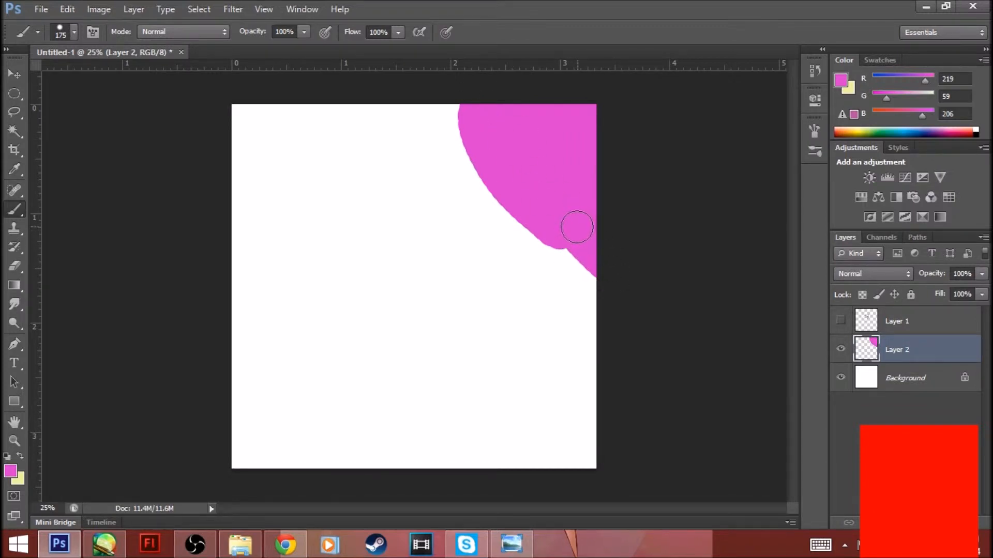
key(ctrl+alt+z)
key(ctrl+alt+z)
key(ctrl+alt+z)
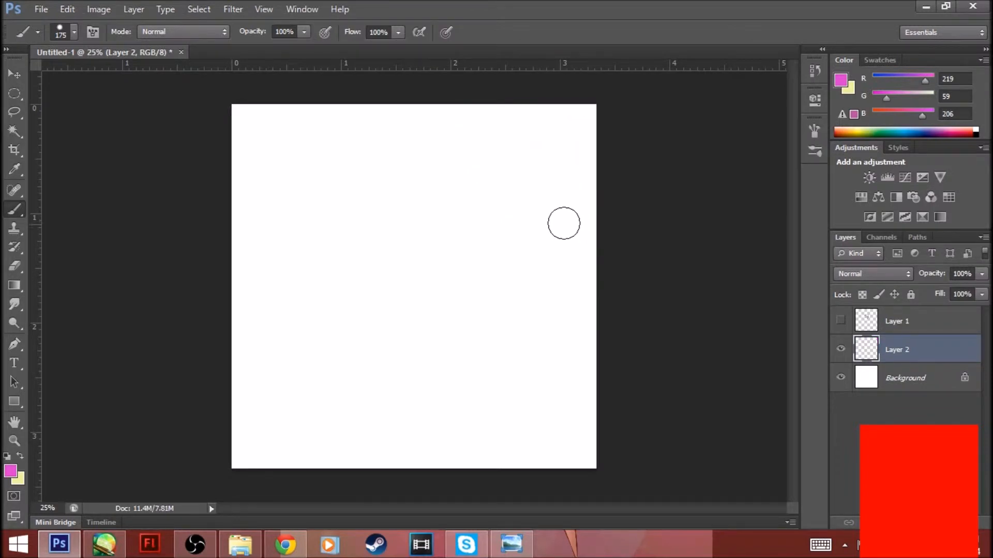
Paint a magenta band across the canvas's upper edge on Layer 2, with wavy drips and scattered dots below it.
mouse_move(623, 122)
mouse_down()
mouse_move(364, 117)
mouse_move(634, 117)
mouse_move(348, 139)
mouse_move(355, 150)
mouse_move(506, 166)
mouse_move(374, 166)
mouse_move(170, 197)
mouse_up()
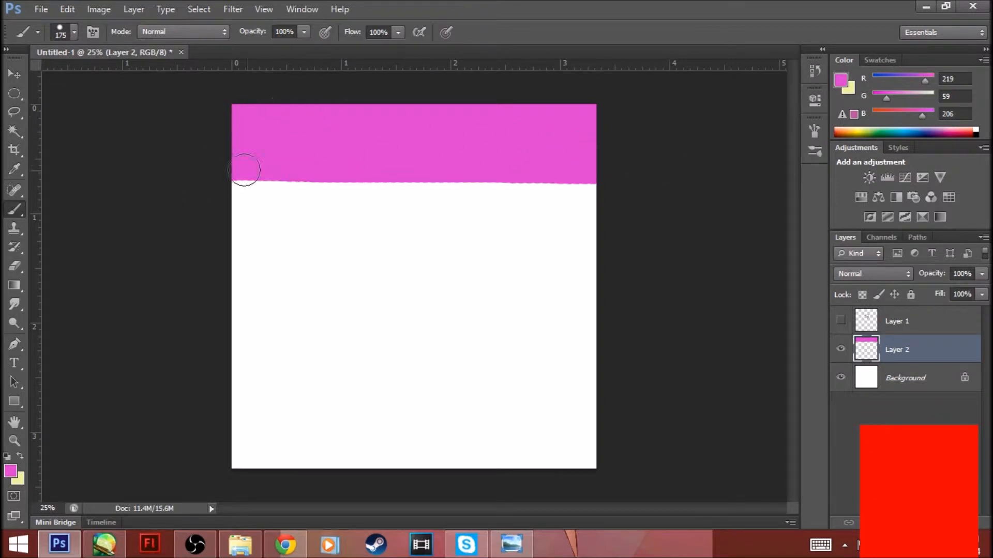
mouse_move(340, 165)
mouse_down()
mouse_move(295, 192)
mouse_move(323, 284)
mouse_up()
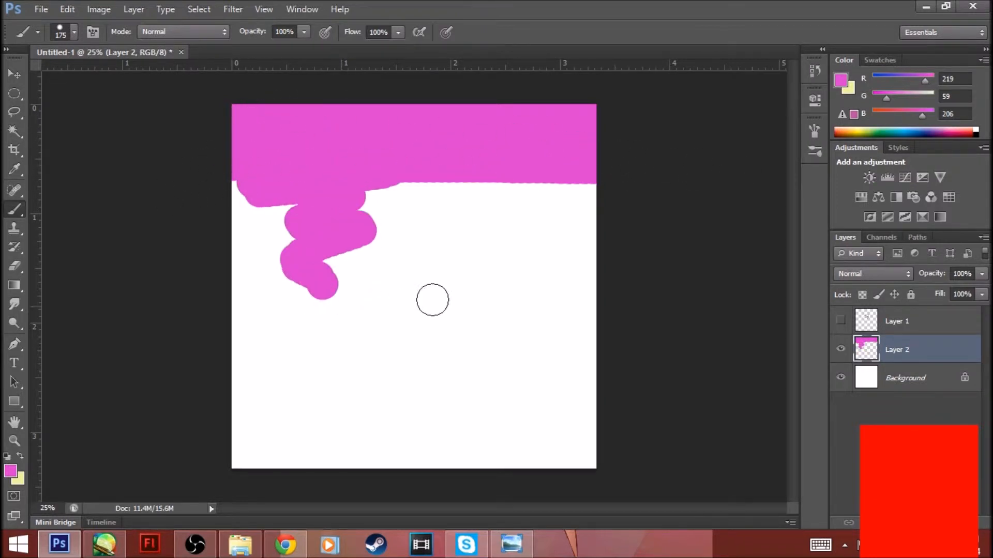
mouse_move(509, 188)
mouse_down()
mouse_move(558, 261)
mouse_move(536, 318)
mouse_up()
drag(422, 287, 440, 362)
click(291, 408)
drag(300, 412, 304, 414)
click(510, 428)
click(443, 228)
click(325, 368)
click(453, 424)
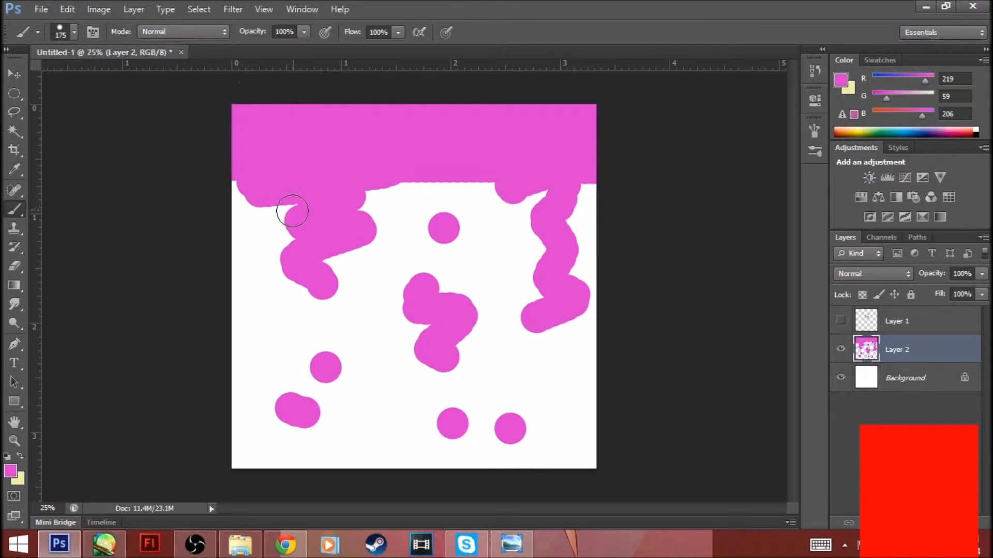
Apply a Motion Blur to Layer 2 with an angle of -90° and a distance of 2000 pixels.
click(236, 10)
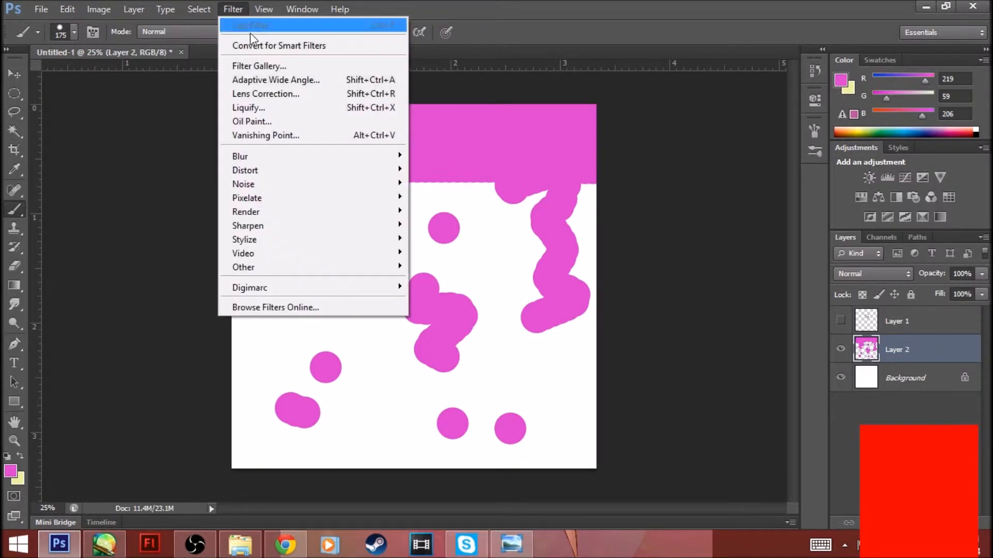
mouse_move(315, 157)
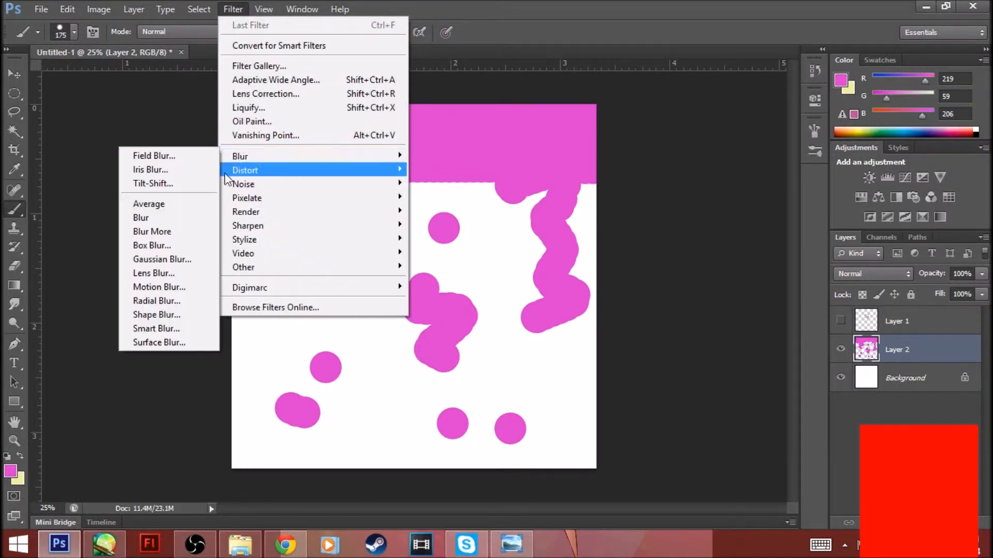
click(175, 287)
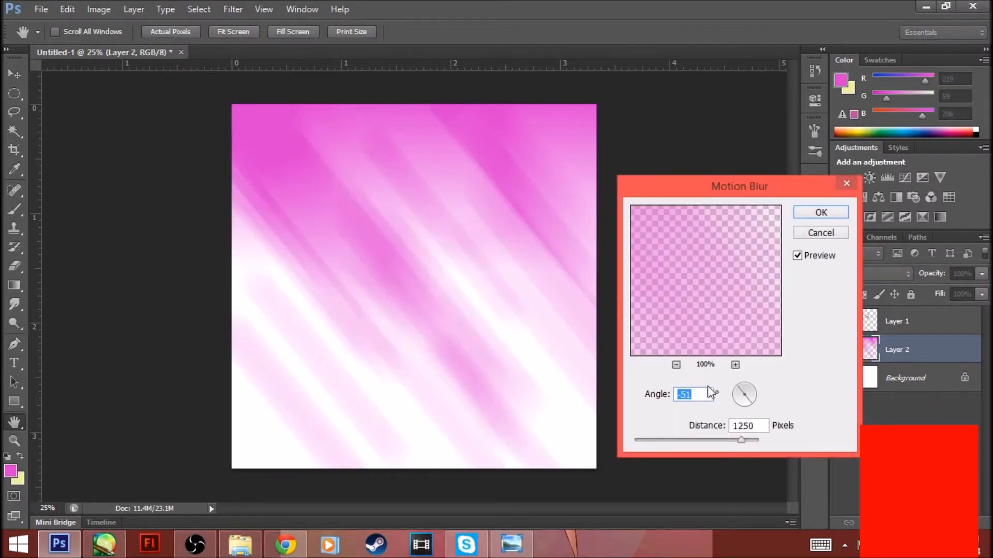
drag(739, 387, 747, 408)
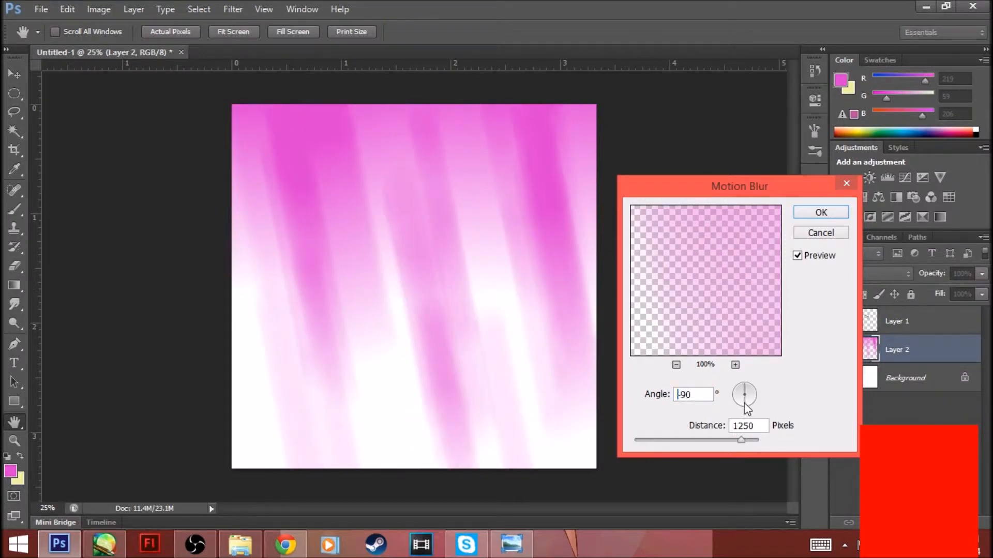
drag(747, 409, 747, 416)
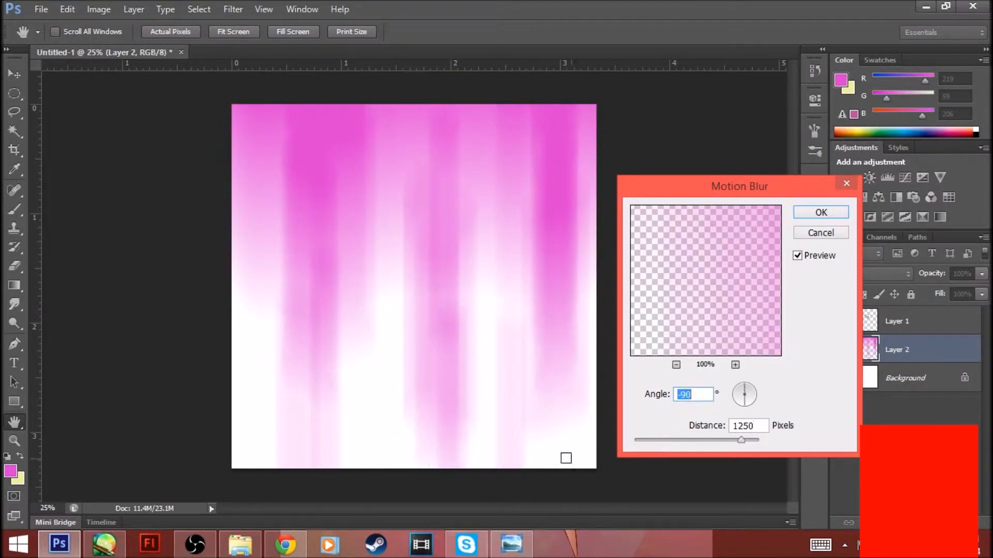
drag(749, 448, 779, 439)
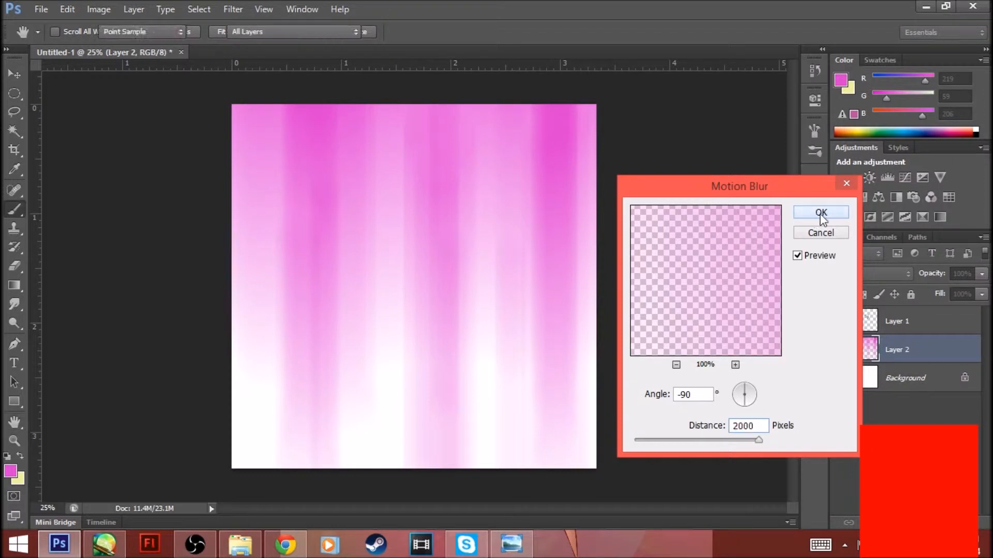
click(821, 213)
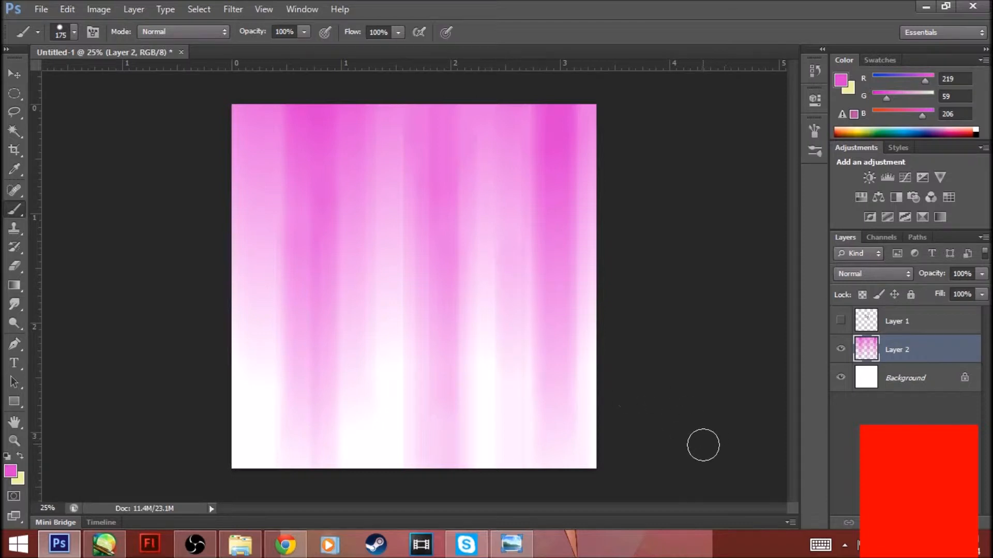
Add a new layer beneath Layer 2 and set the foreground colour to light cyan (RGB 99, 236, 245).
key(ctrl+shift+alt+n)
drag(905, 349, 903, 395)
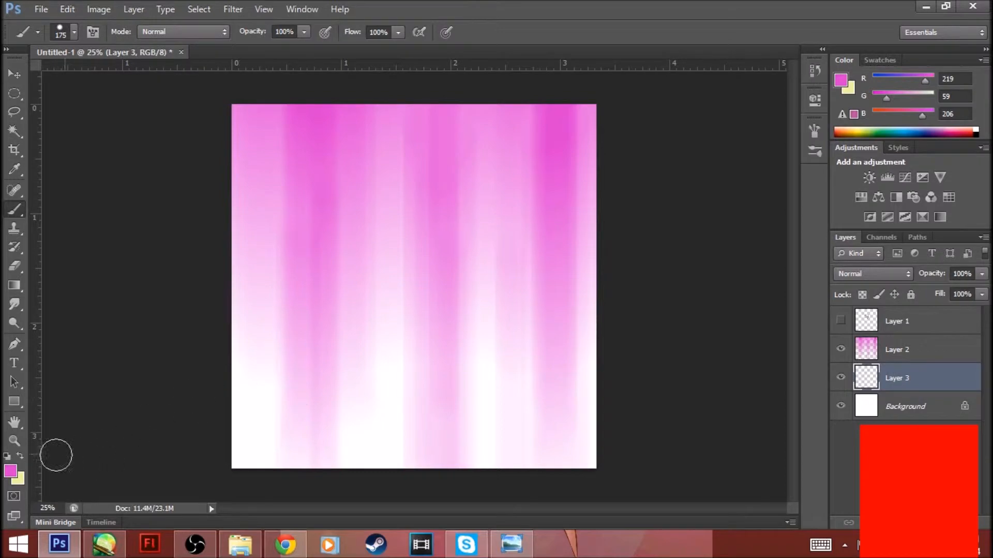
click(10, 470)
click(751, 371)
click(659, 282)
click(892, 266)
Paint a cyan band along the canvas's upper edge with a few blobs below, and place Layer 3 above Layer 2.
mouse_move(243, 132)
mouse_down()
mouse_move(273, 104)
mouse_move(522, 108)
mouse_move(594, 122)
mouse_move(386, 122)
mouse_move(354, 148)
mouse_move(538, 186)
mouse_move(581, 210)
mouse_up()
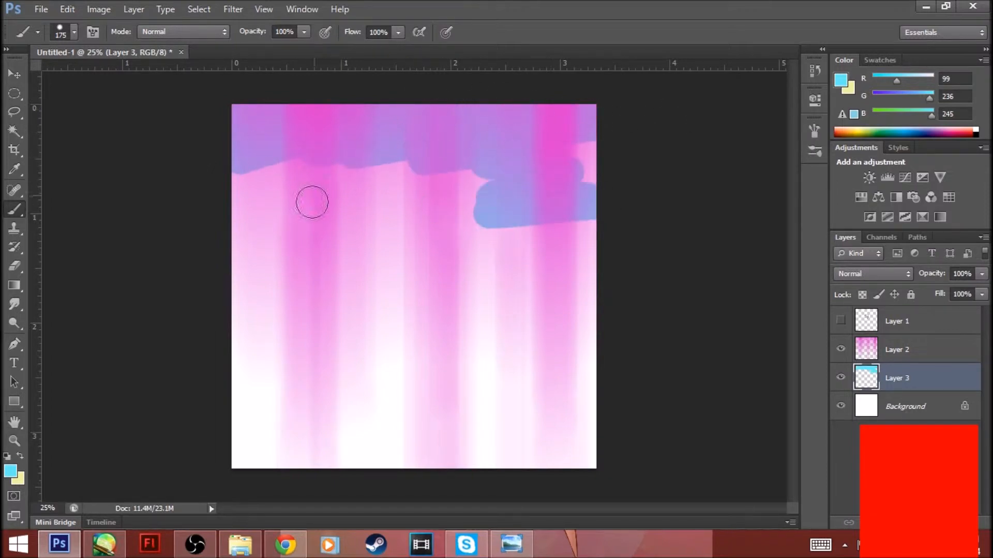
drag(305, 242, 348, 259)
drag(517, 324, 539, 316)
click(377, 370)
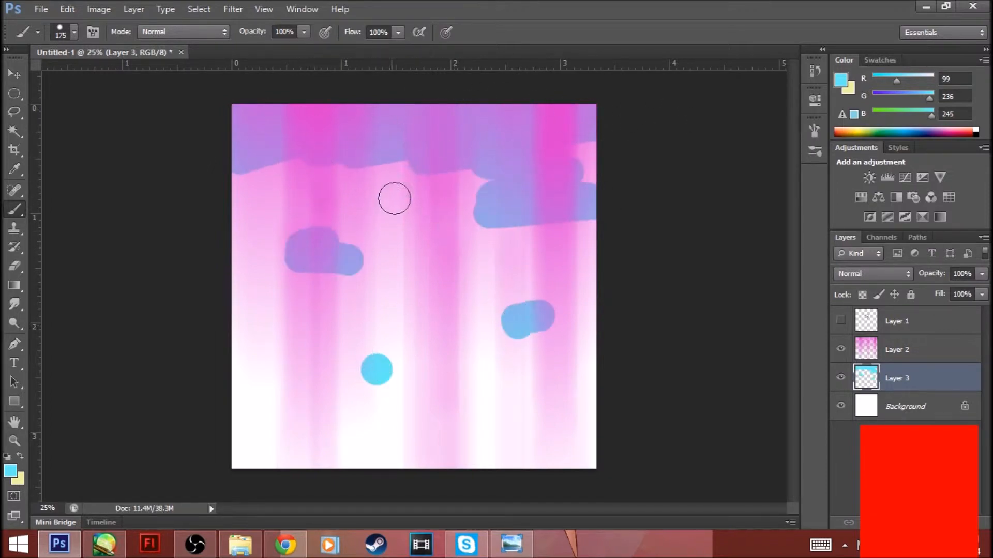
click(251, 209)
drag(935, 382, 932, 329)
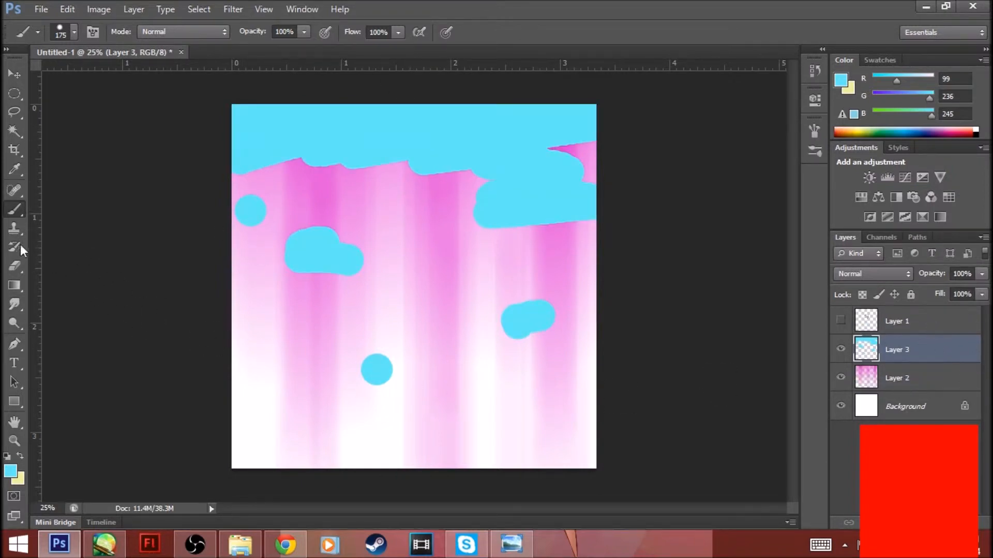
Erase irregular soft patches out of the cyan band on Layer 3 with a 300 px eraser.
click(16, 266)
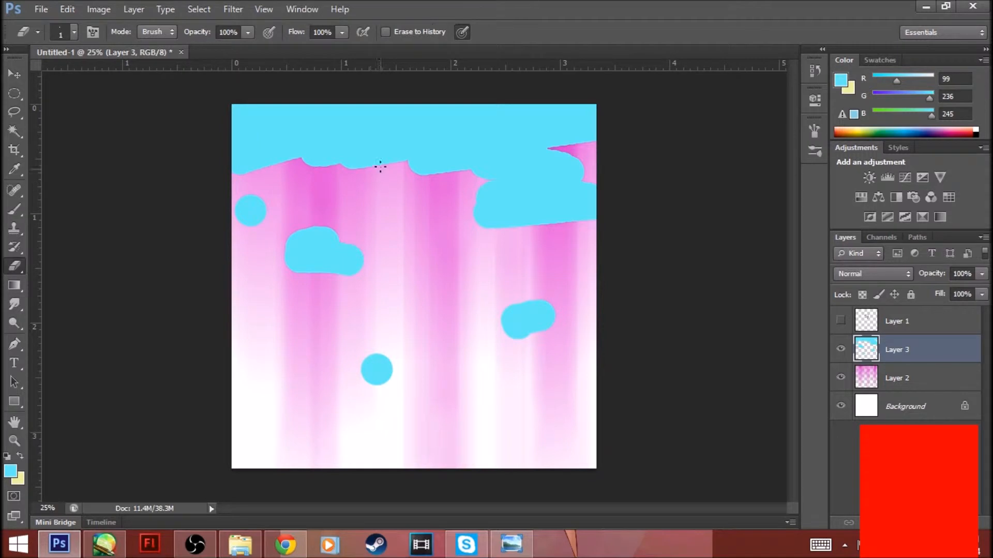
key(bracketright)
key(bracketright)
key(bracketright)
key(bracketright)
key(bracketright)
key(bracketright)
key(bracketright)
key(bracketright)
key(bracketright)
key(bracketright)
key(bracketright)
mouse_move(399, 166)
mouse_down()
mouse_move(466, 138)
mouse_move(351, 149)
mouse_move(313, 133)
mouse_move(484, 157)
mouse_move(540, 194)
mouse_move(486, 177)
mouse_move(496, 146)
mouse_up()
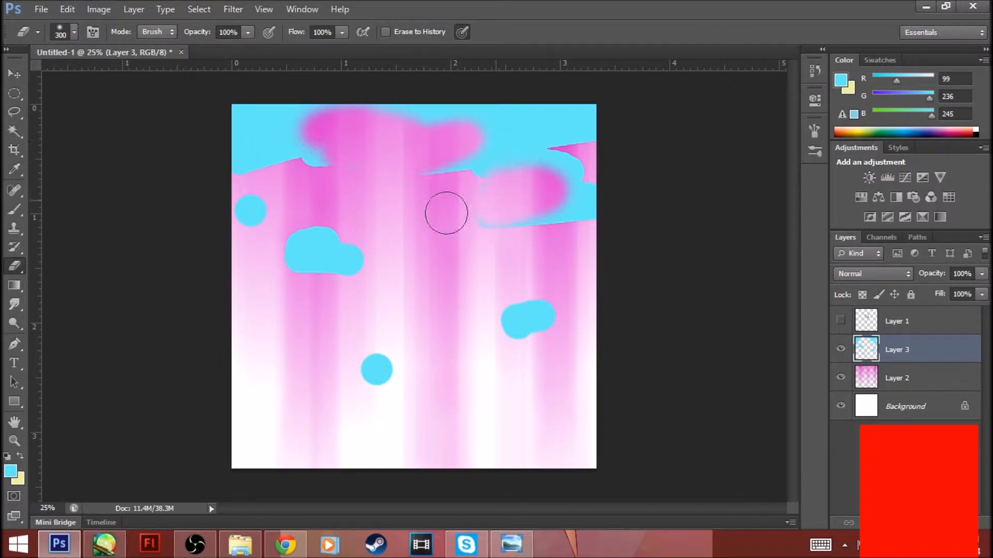
mouse_move(286, 176)
mouse_down()
mouse_move(256, 156)
mouse_move(274, 176)
mouse_up()
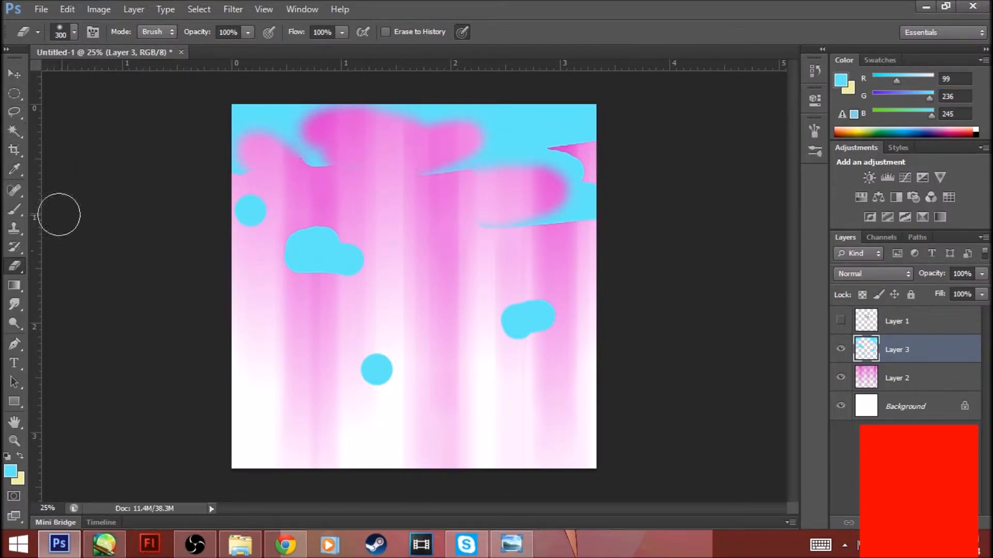
Paint more cyan dots across the canvas's lower half and along its side edges with the 175 px brush.
click(15, 208)
click(455, 286)
click(476, 387)
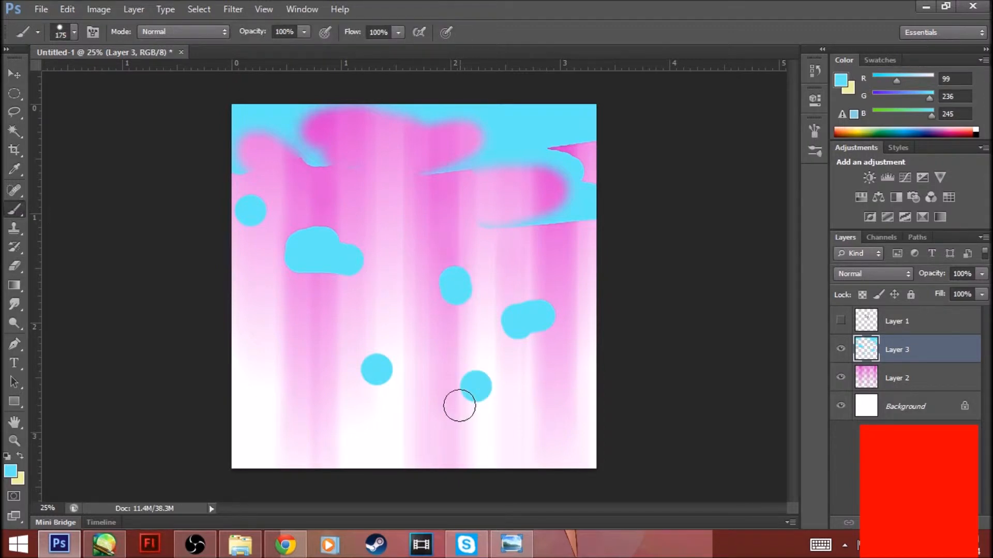
click(249, 402)
click(509, 422)
click(386, 442)
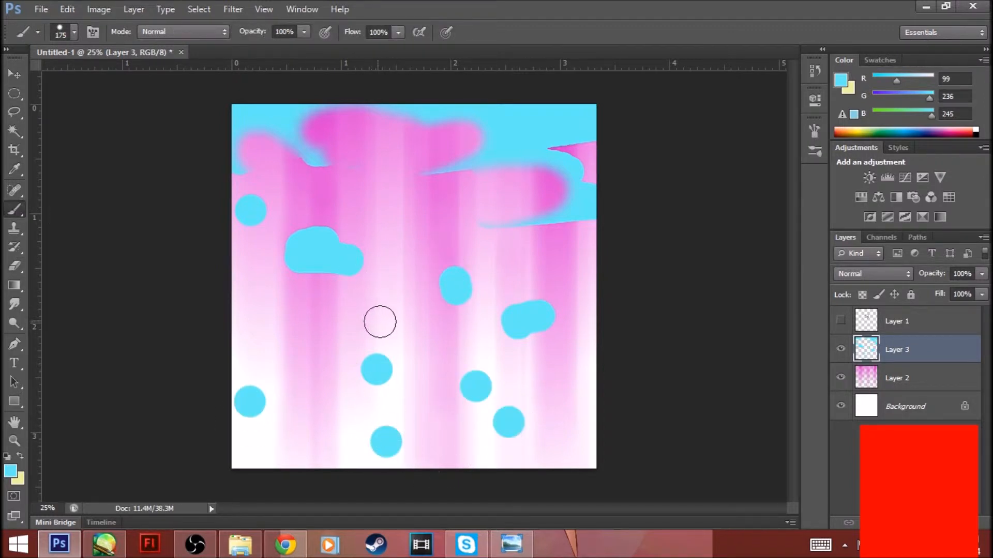
drag(585, 297, 593, 386)
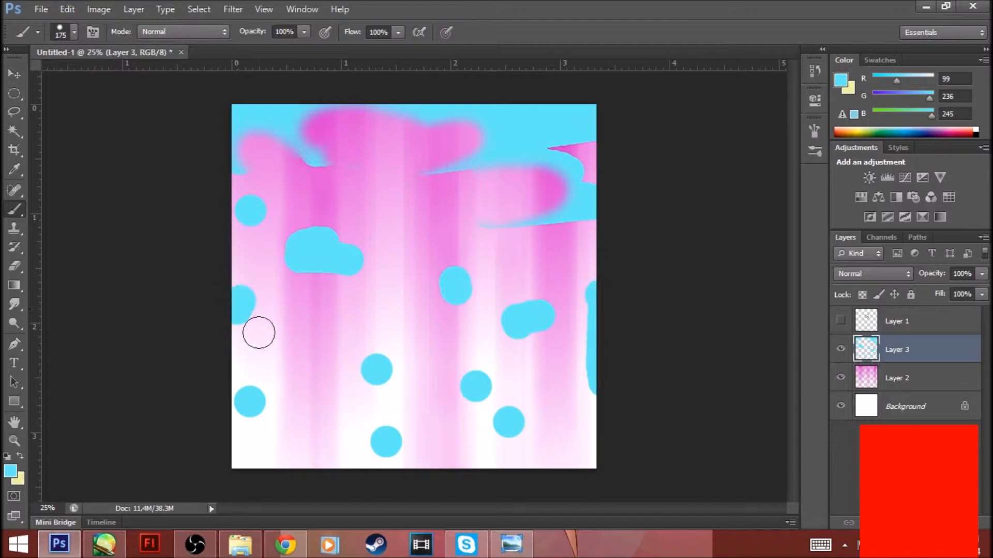
Apply a Motion Blur to Layer 3 with an angle of -90° and a distance of 1688 pixels.
click(233, 9)
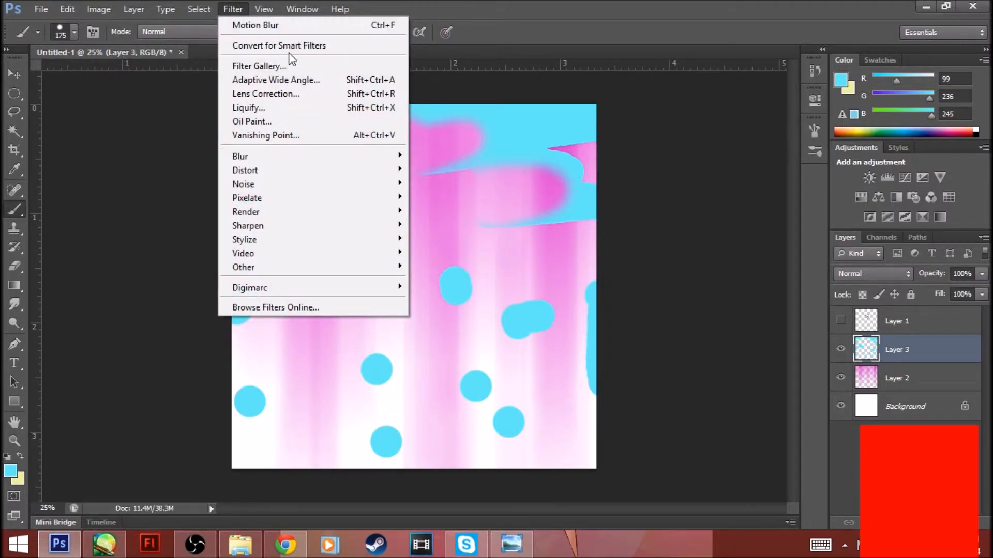
mouse_move(266, 159)
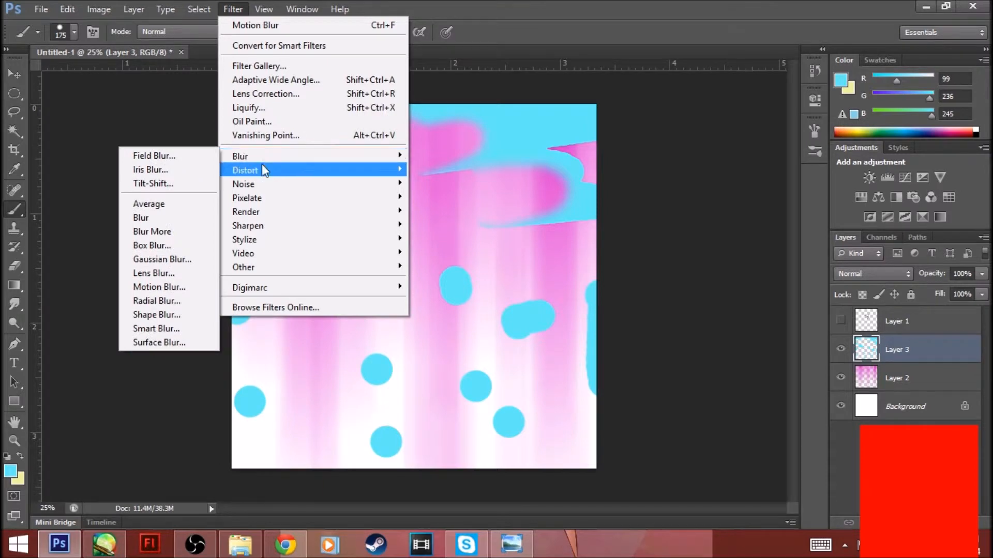
mouse_move(257, 164)
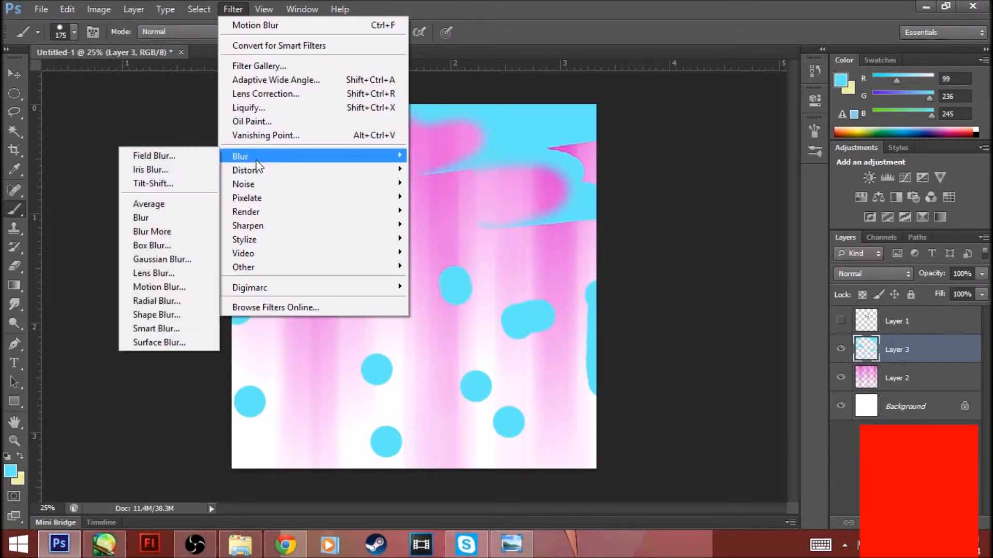
click(171, 291)
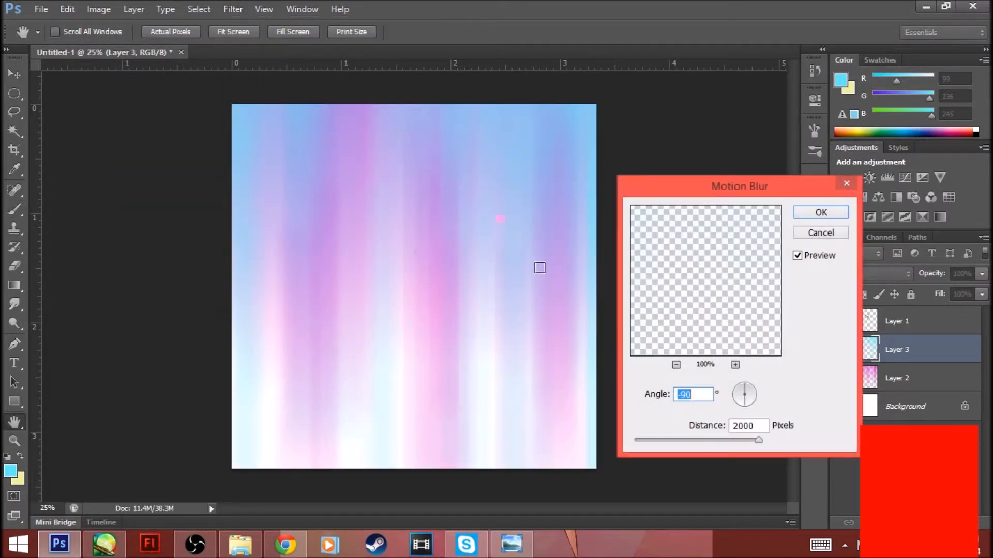
click(741, 440)
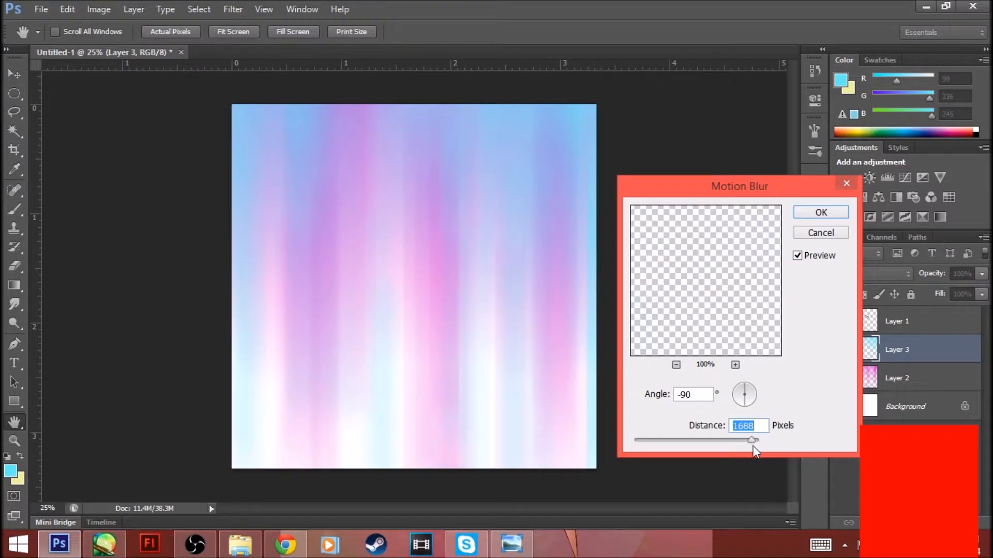
click(814, 213)
key(b)
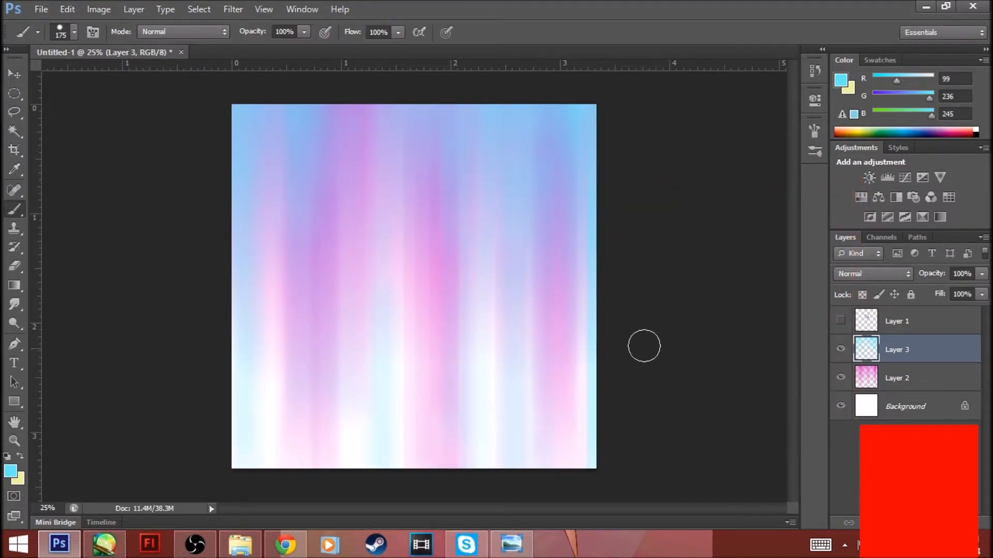
Add a new layer beneath Layer 2 and set the foreground colour to green (RGB 32, 141, 40).
click(921, 389)
key(ctrl+shift+alt+n)
drag(905, 381, 906, 420)
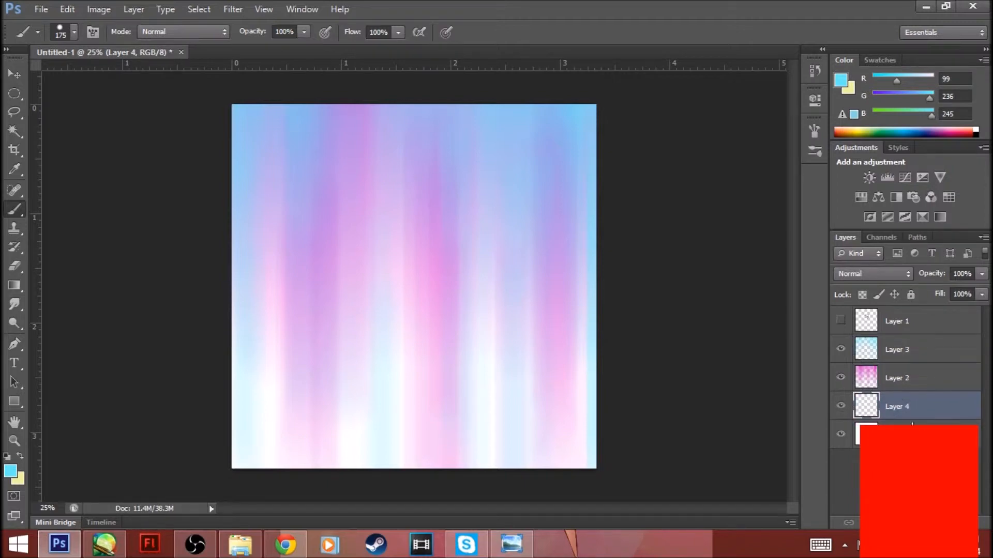
click(11, 471)
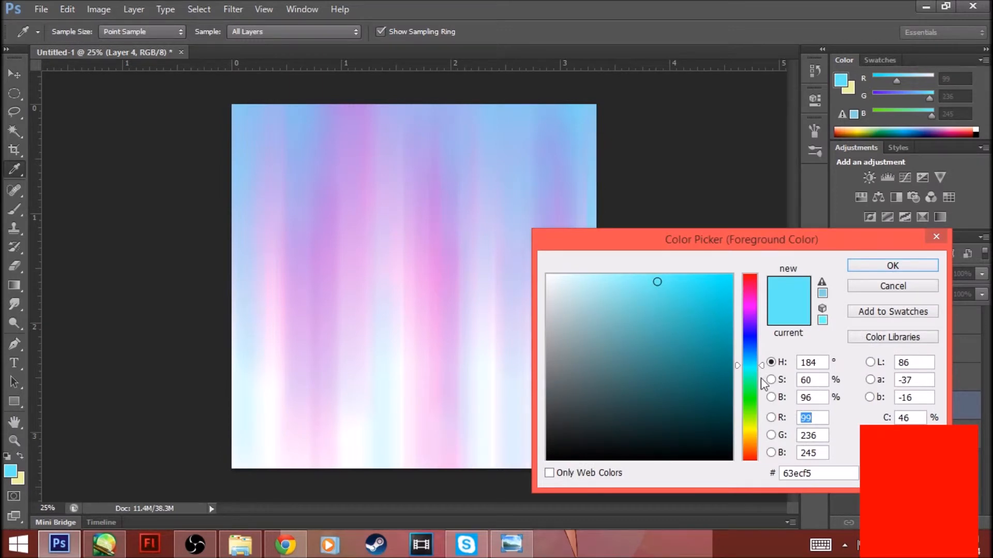
click(750, 396)
mouse_move(694, 343)
mouse_down()
mouse_move(669, 339)
mouse_move(707, 341)
mouse_move(690, 358)
mouse_up()
click(879, 266)
Paint the whole canvas green on Layer 4 with a 300 px brush.
key(bracketright)
key(bracketright)
mouse_move(554, 106)
mouse_down()
mouse_move(343, 107)
mouse_move(541, 128)
mouse_move(539, 158)
mouse_move(551, 176)
mouse_move(527, 195)
mouse_move(597, 205)
mouse_move(229, 309)
mouse_move(259, 326)
mouse_move(367, 298)
mouse_move(557, 273)
mouse_move(579, 290)
mouse_up()
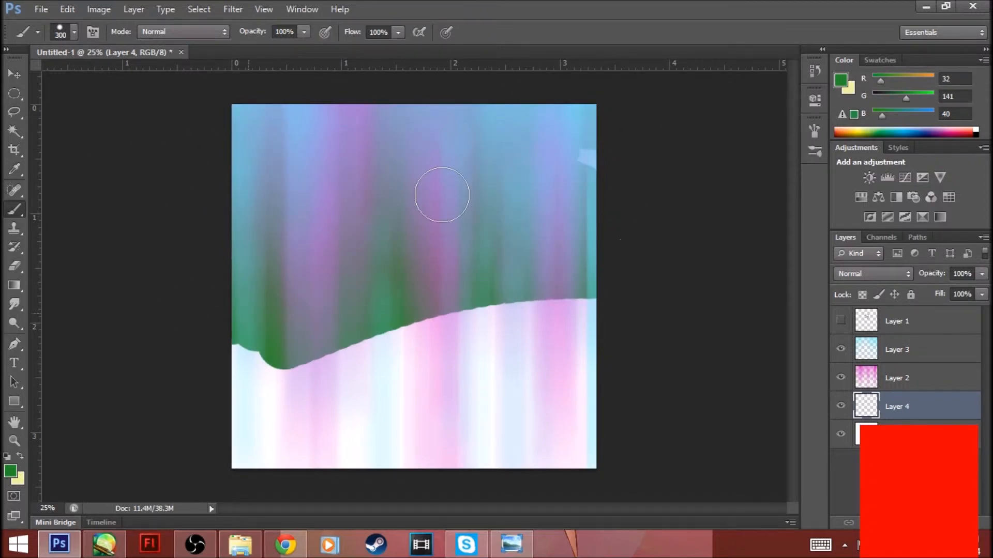
mouse_move(216, 182)
mouse_down()
mouse_move(524, 179)
mouse_move(313, 308)
mouse_move(568, 259)
mouse_move(151, 378)
mouse_move(533, 293)
mouse_move(600, 312)
mouse_move(293, 413)
mouse_move(317, 430)
mouse_move(647, 387)
mouse_move(521, 427)
mouse_move(472, 470)
mouse_up()
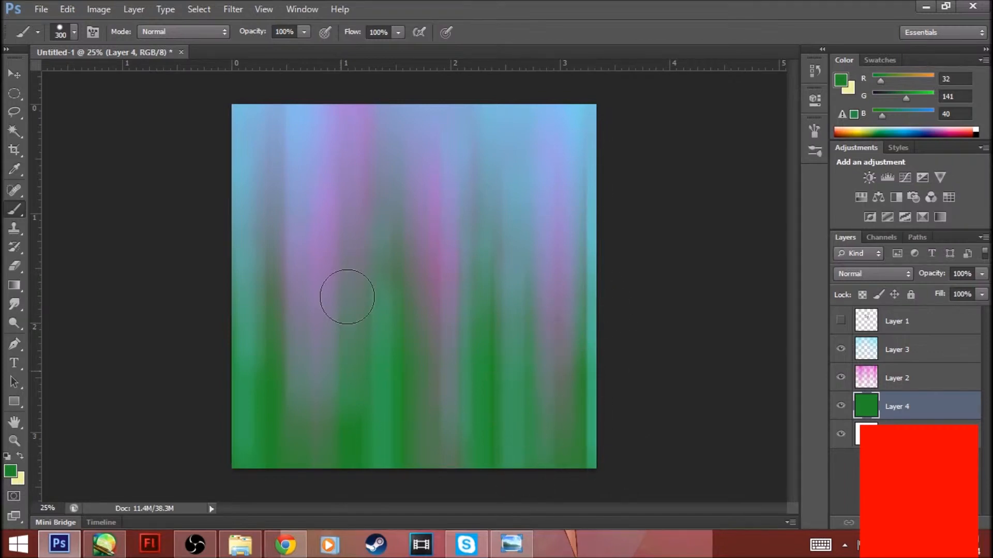
Erase the lower part of the cyan streak along the canvas's right edge on Layer 3 with the 300 px eraser, undoing the extra stroke.
click(900, 357)
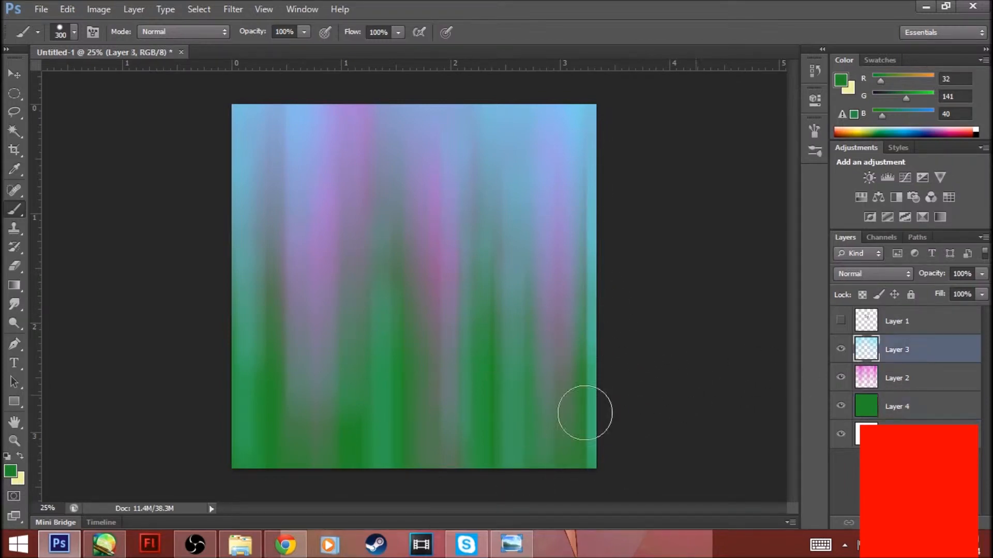
click(15, 266)
mouse_move(623, 452)
mouse_down()
mouse_move(624, 412)
mouse_move(608, 394)
mouse_move(596, 398)
mouse_move(603, 320)
mouse_move(605, 364)
mouse_move(620, 340)
mouse_move(587, 336)
mouse_up()
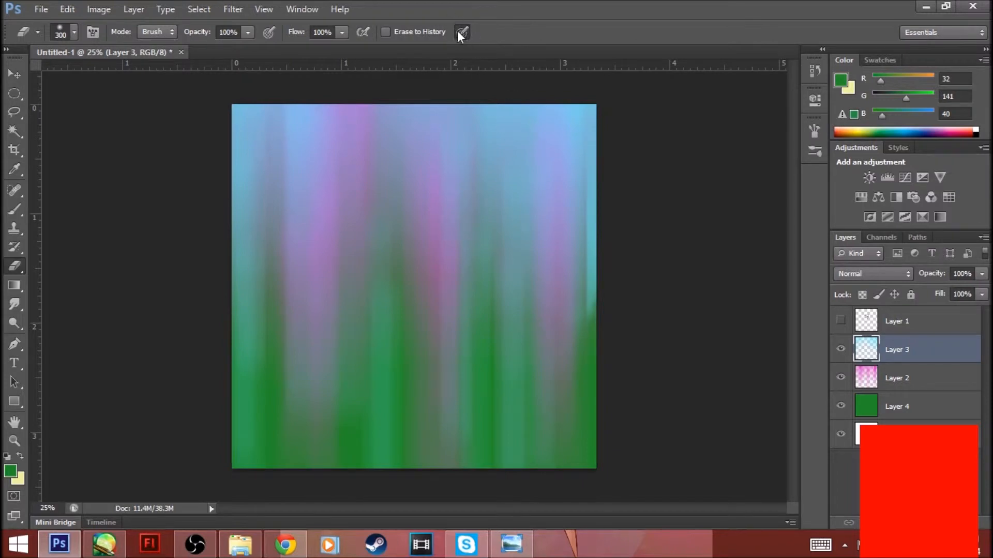
drag(612, 305, 603, 288)
key(ctrl+z)
Select Layer 4, load the soft scattered-dot airbrush preset for the eraser and enlarge it to 300 px.
click(946, 408)
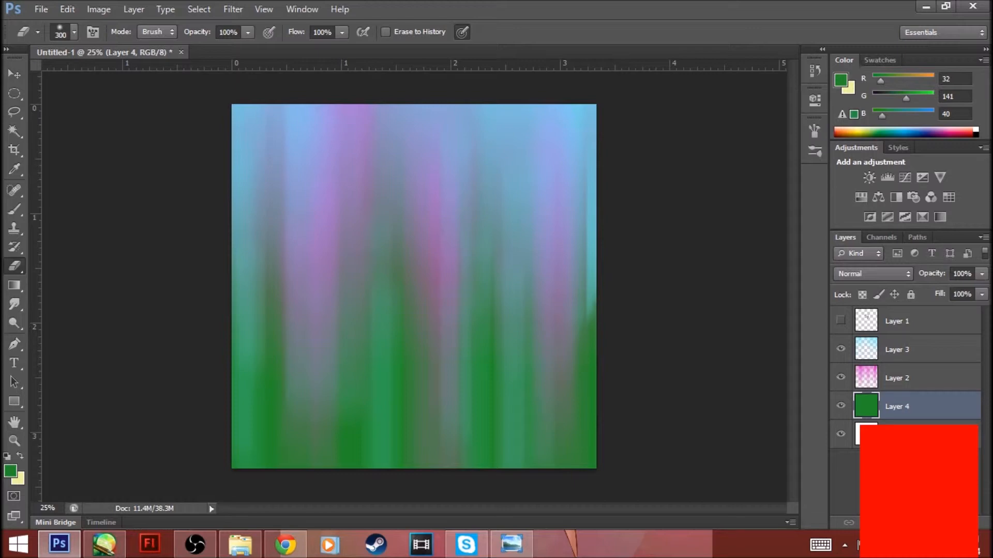
click(815, 149)
mouse_move(787, 213)
mouse_down()
mouse_move(799, 280)
mouse_move(795, 227)
mouse_up()
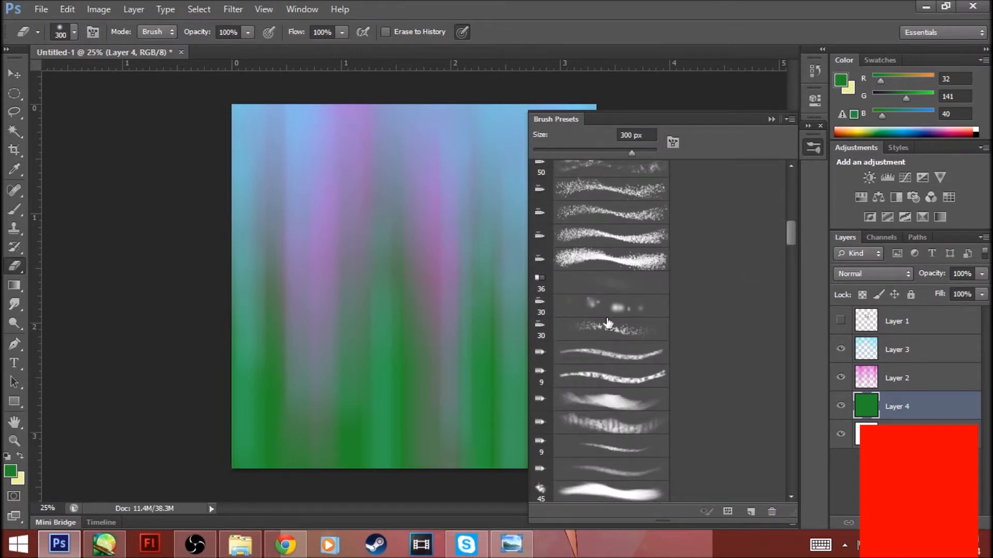
click(608, 321)
click(771, 120)
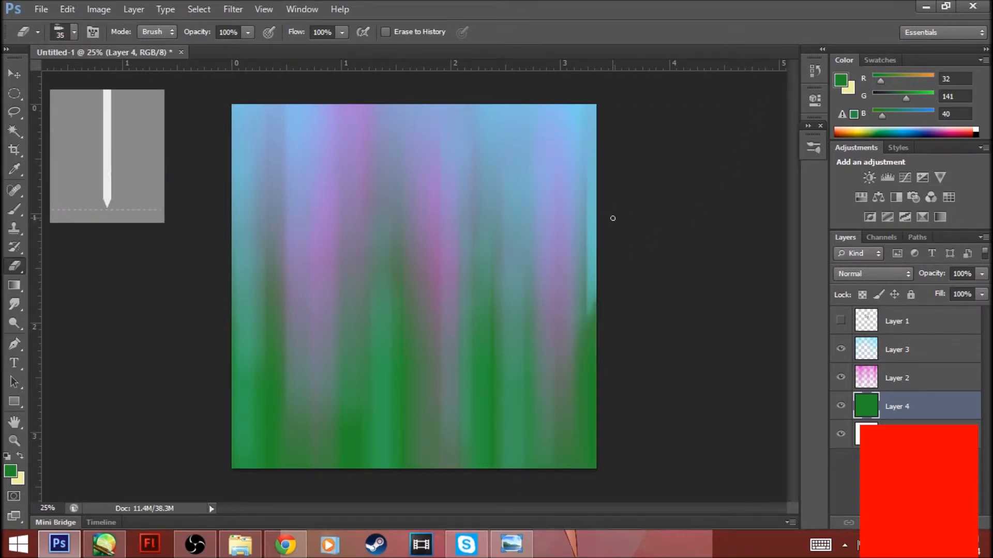
key(bracketright)
key(bracketright)
key(bracketright)
key(bracketright)
key(bracketright)
key(bracketright)
key(bracketright)
key(bracketright)
key(bracketright)
key(bracketright)
key(bracketright)
key(bracketright)
key(bracketright)
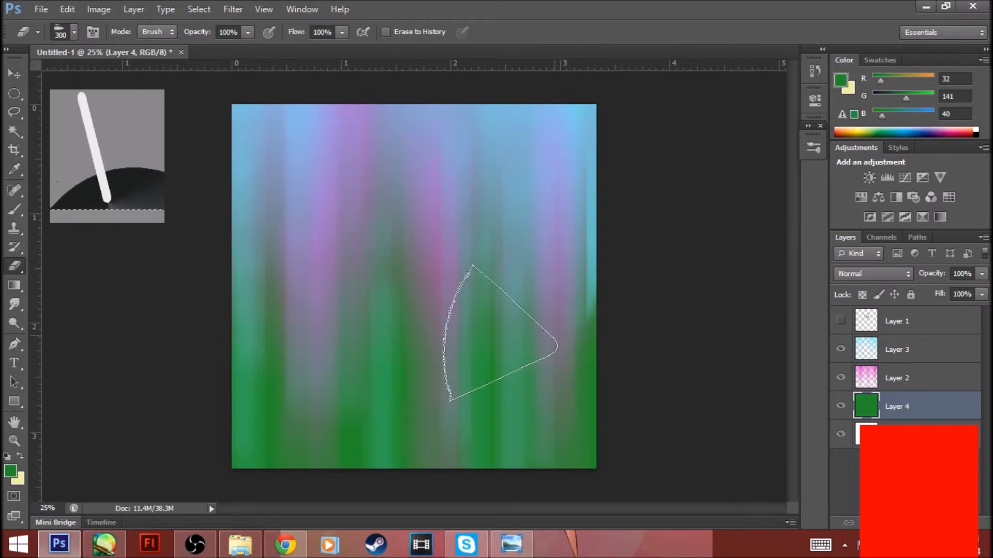
Set the foreground colour to blue-violet (RGB 67, 43, 170).
click(10, 471)
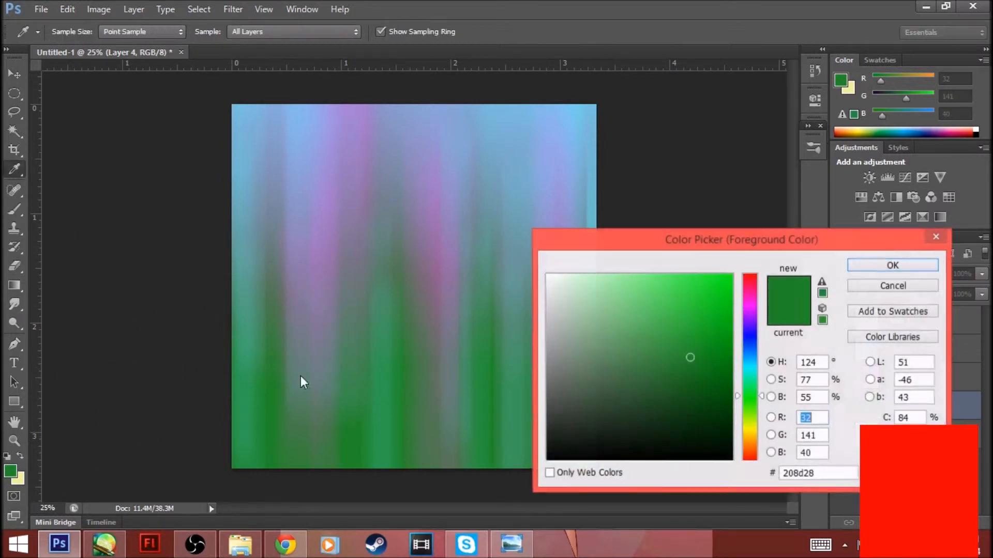
click(749, 330)
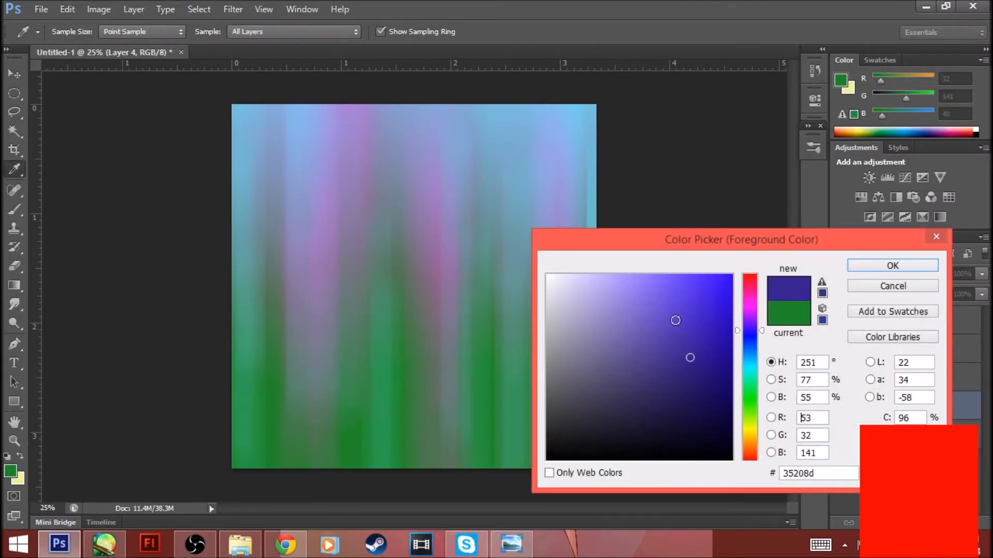
click(686, 337)
click(897, 271)
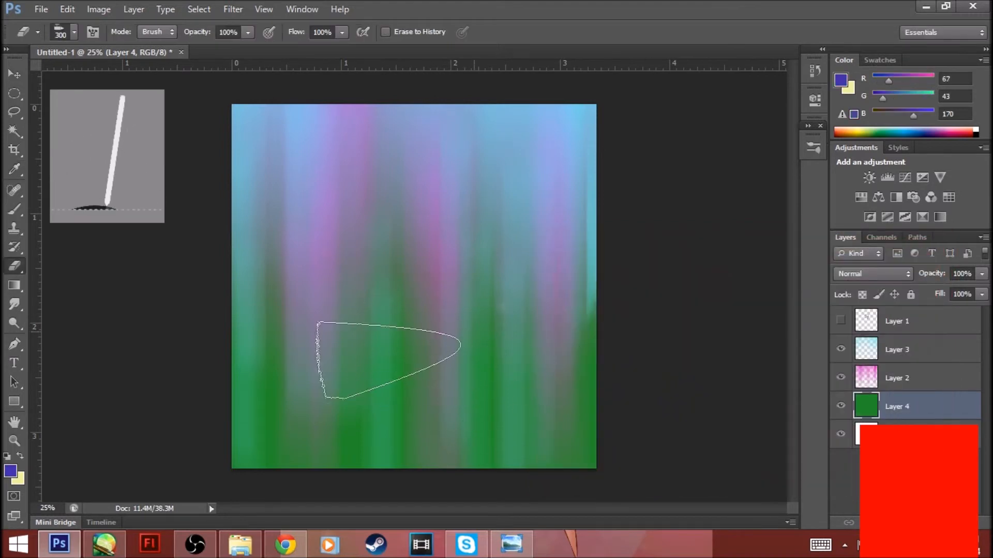
Try a curved scattered-dot eraser stroke across the middle of Layer 4 and undo it.
drag(497, 316, 280, 264)
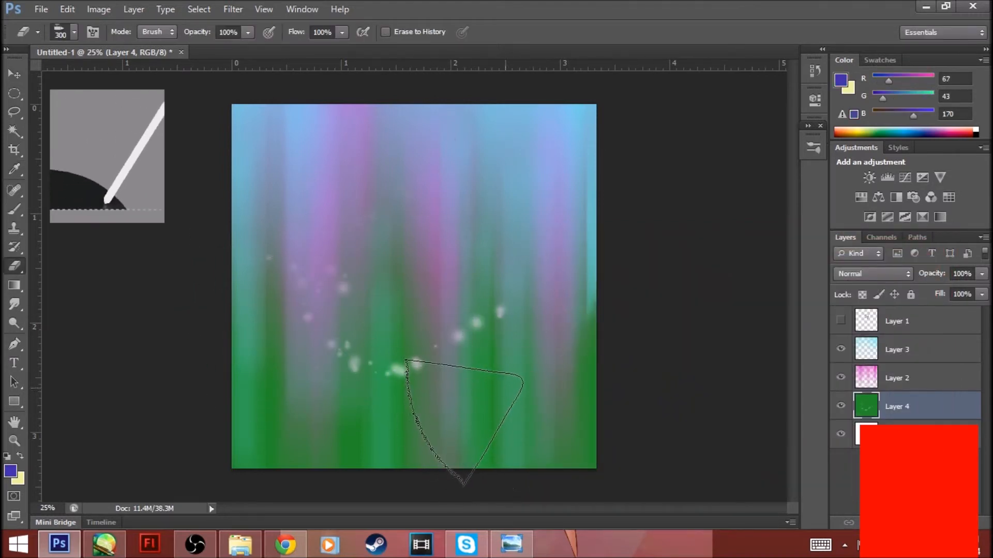
key(ctrl+z)
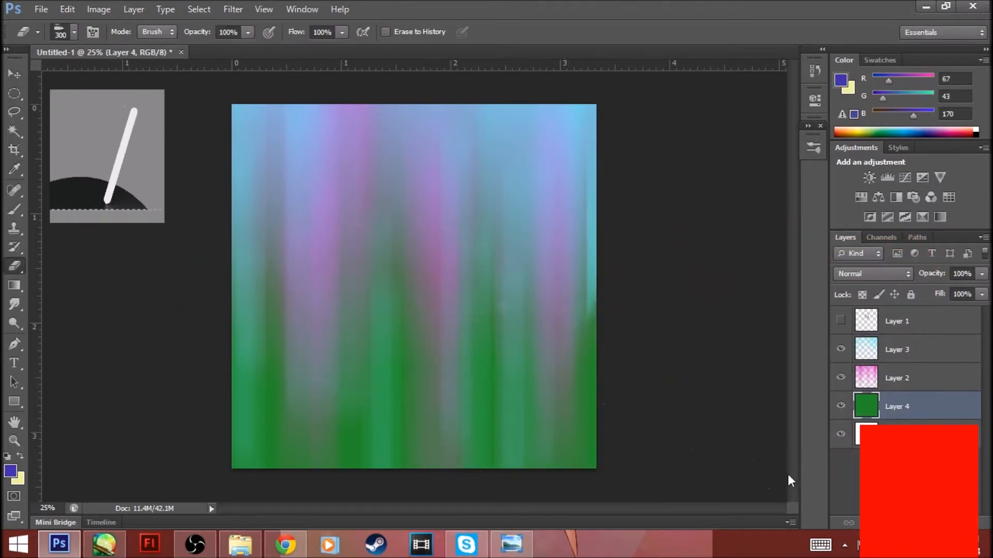
Add a new layer above Layer 4 and load the 30 px soft scattered-dot airbrush preset for the Brush tool.
key(ctrl+shift+alt+n)
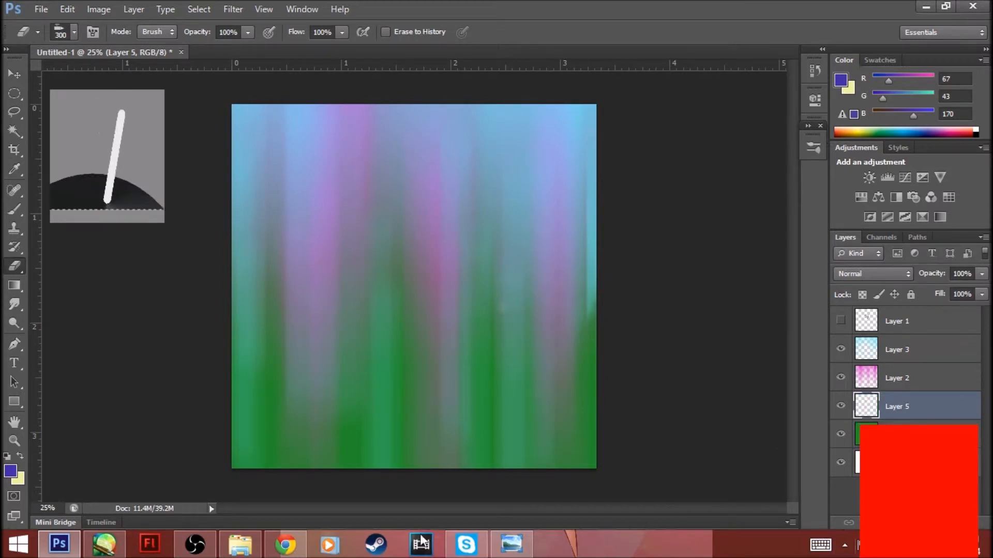
click(14, 209)
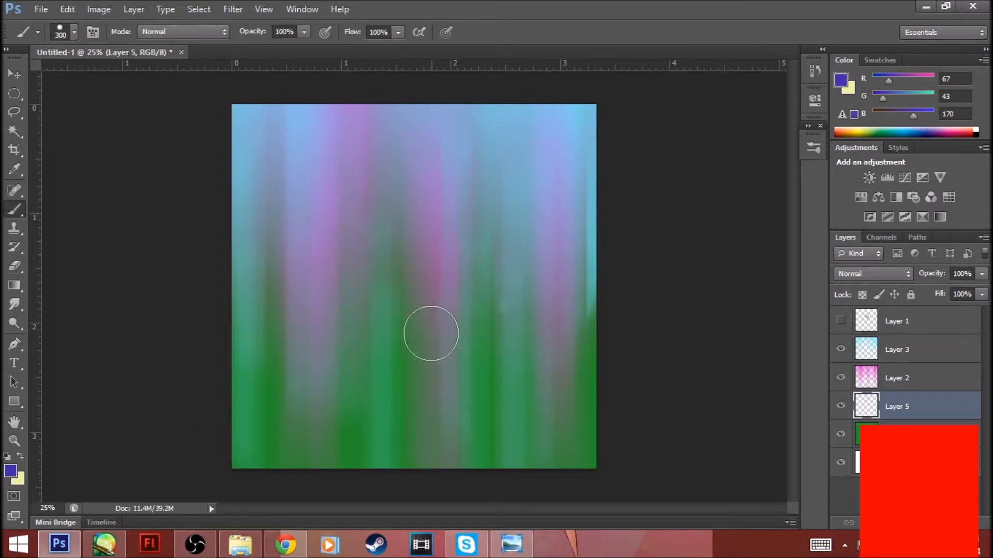
click(812, 149)
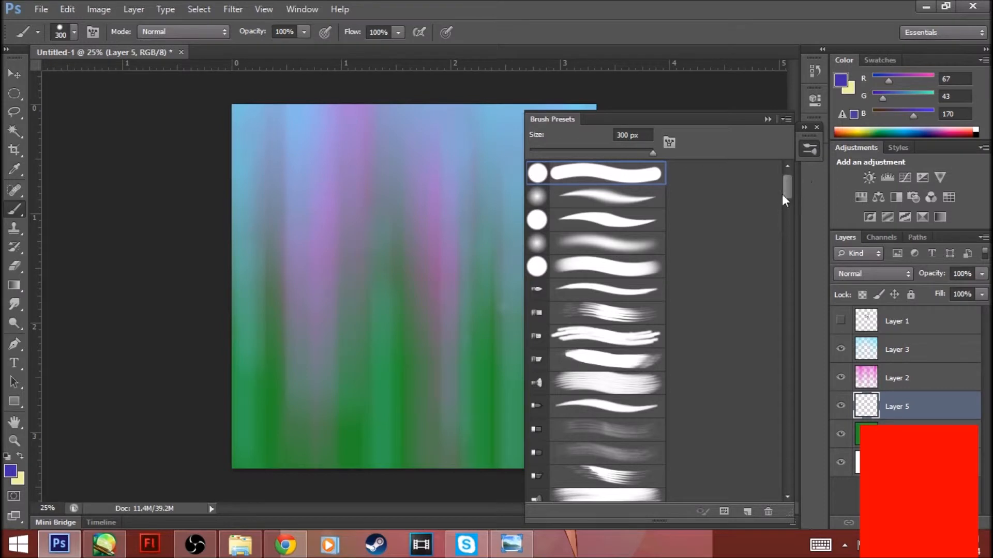
scroll(781, 194, down, 2)
drag(790, 200, 793, 238)
scroll(635, 284, down, 1)
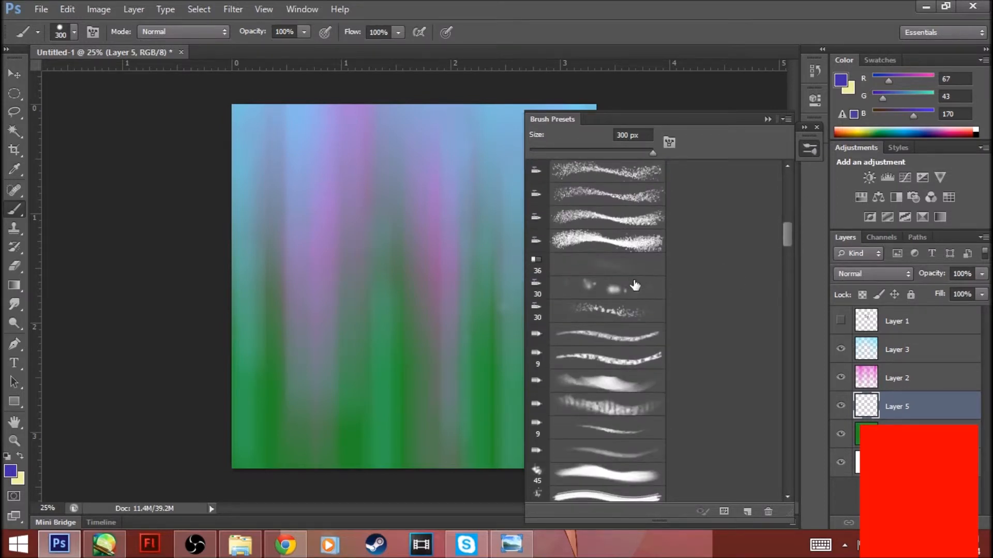
click(635, 287)
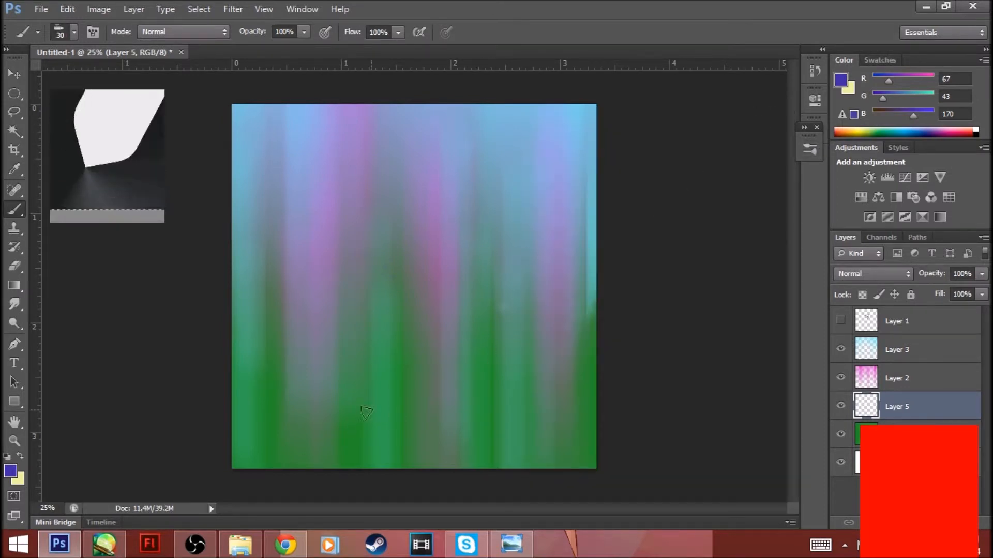
Scatter blue-violet dots across the canvas on Layer 5 with the airbrush enlarged to 300 px.
mouse_move(545, 170)
mouse_down()
mouse_move(525, 199)
mouse_move(454, 207)
mouse_move(548, 235)
mouse_move(442, 171)
mouse_up()
mouse_move(431, 221)
mouse_down()
mouse_move(188, 361)
mouse_move(382, 337)
mouse_move(539, 369)
mouse_up()
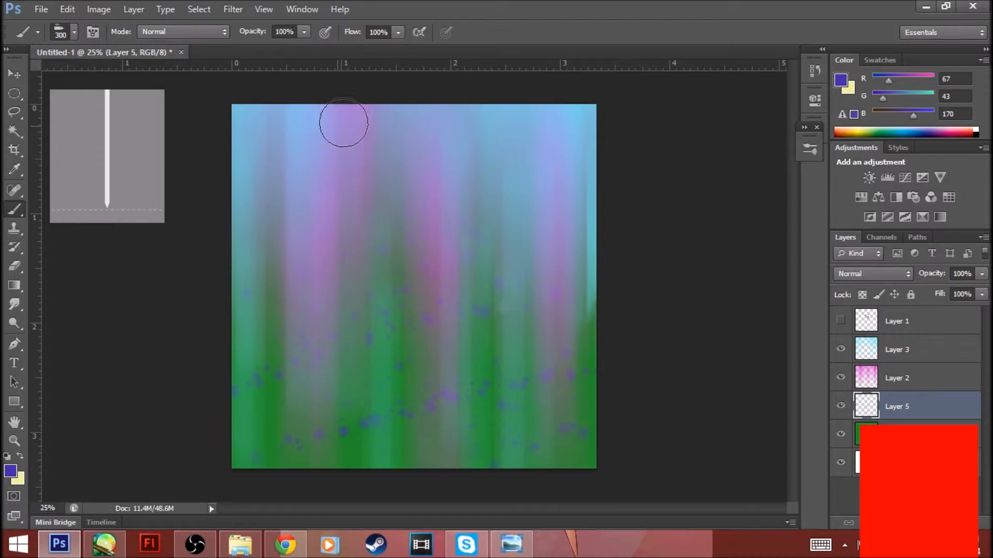
Try repeating the previous Motion Blur on Layer 5 and undo it.
click(234, 10)
click(261, 25)
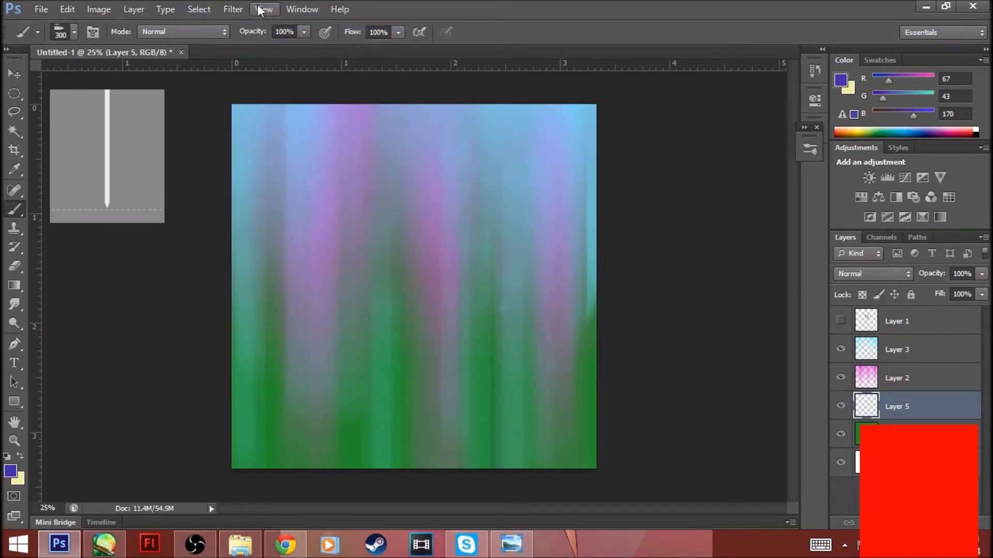
key(ctrl+z)
Apply a short, vertical Motion Blur to the dots on Layer 5 with a distance of 79 pixels.
click(227, 8)
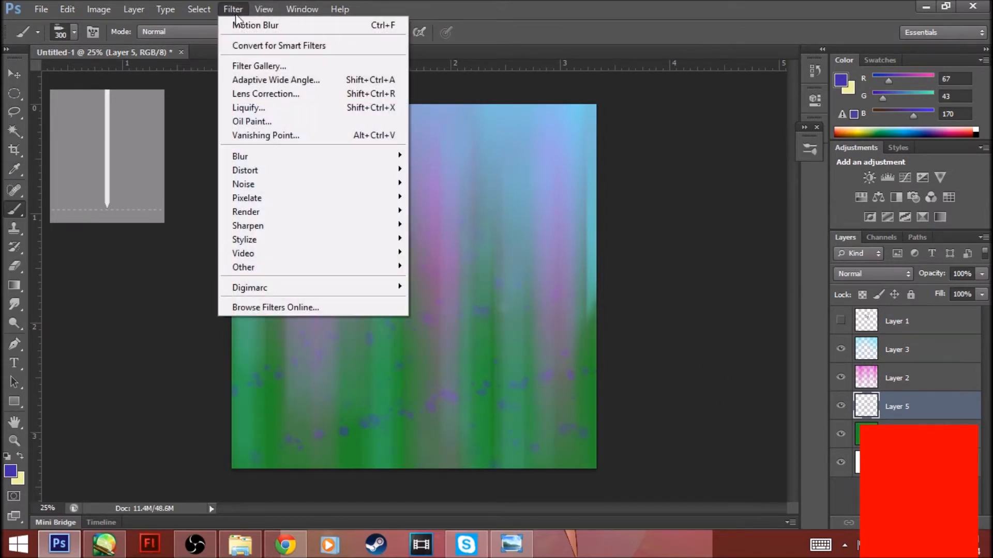
mouse_move(282, 157)
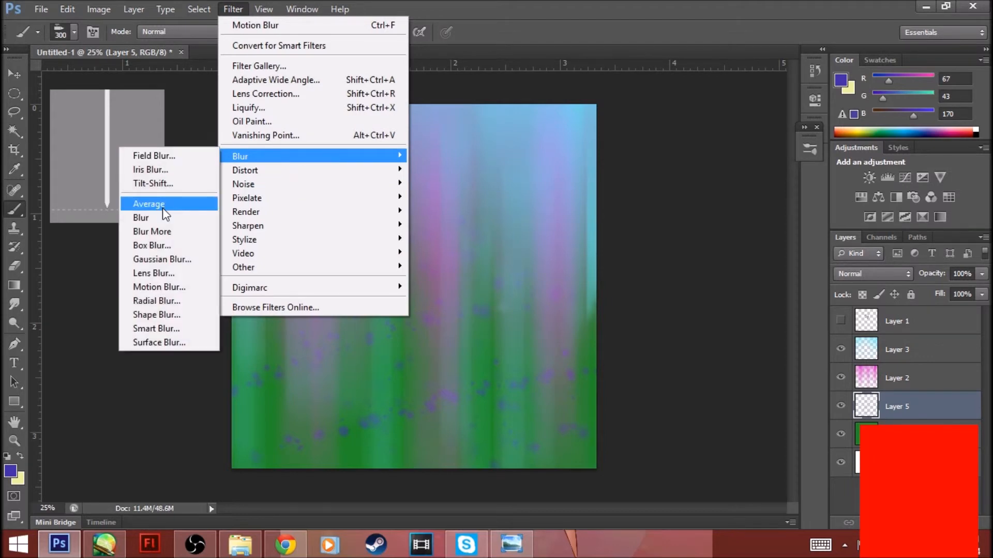
click(173, 286)
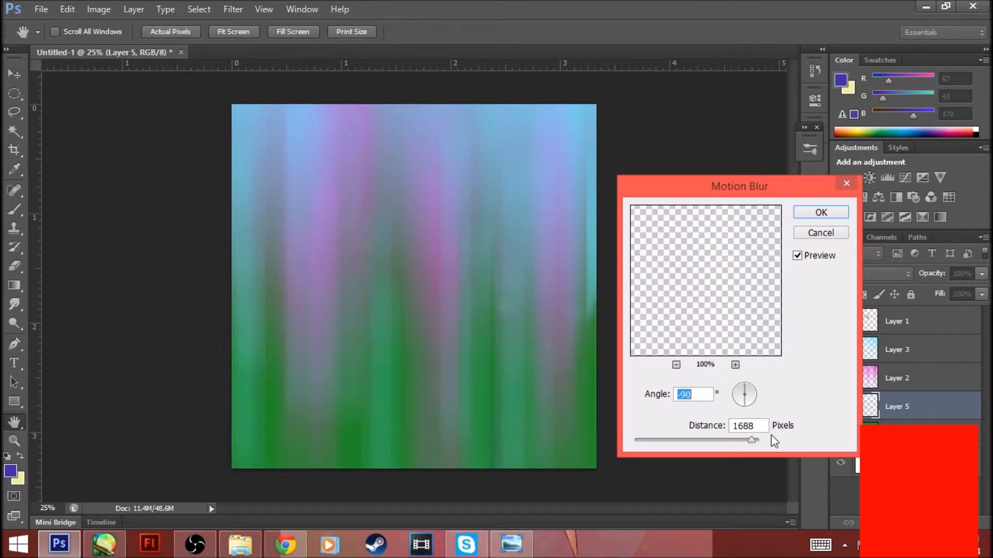
drag(674, 437, 664, 437)
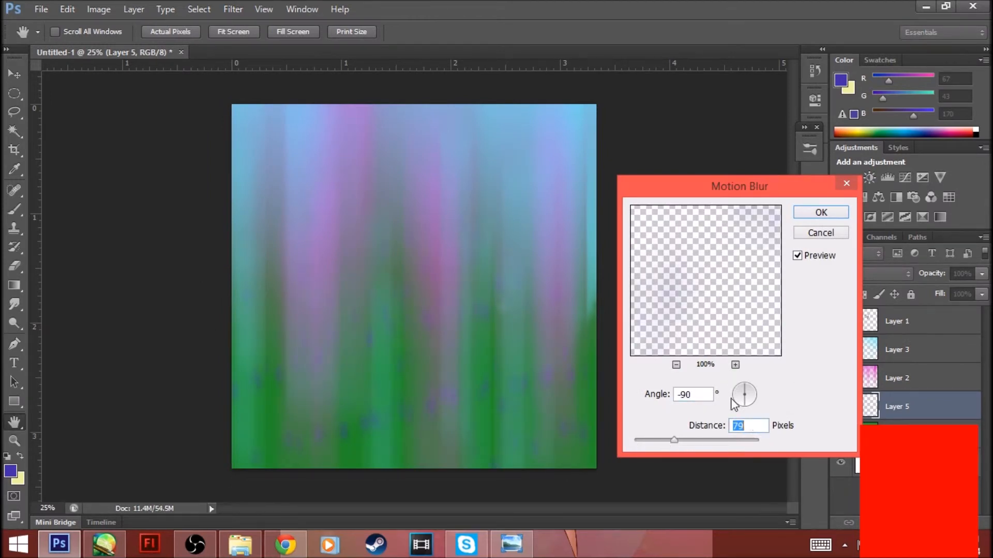
drag(737, 399, 745, 409)
click(819, 211)
Move Layer 5 above Layer 3 and set its blend mode to Screen.
drag(932, 409, 922, 350)
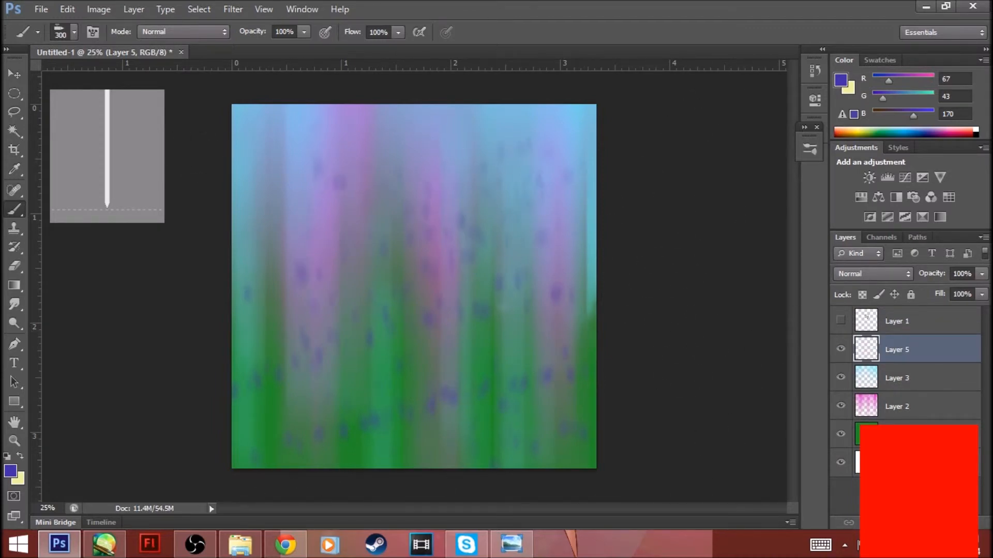
click(896, 275)
click(896, 275)
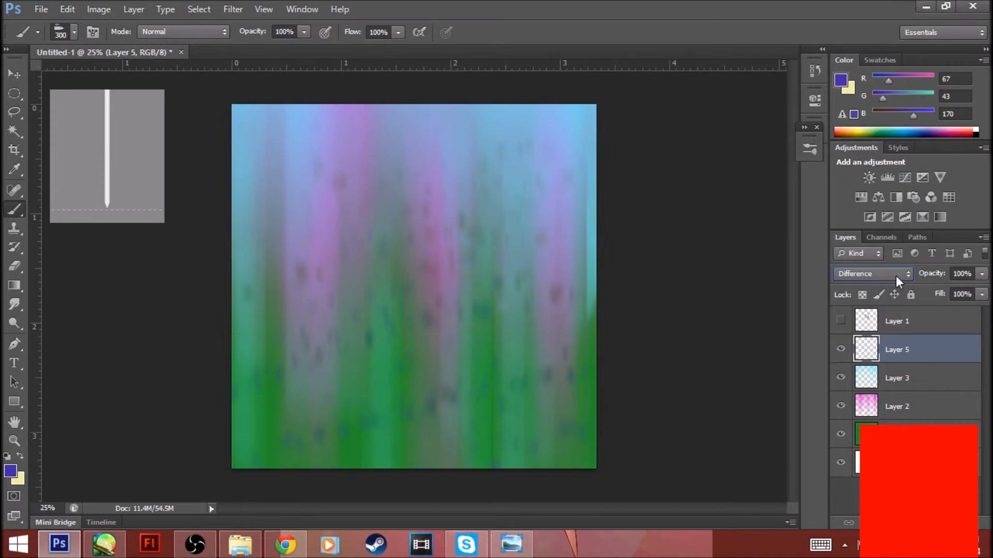
scroll(896, 277, up, 14)
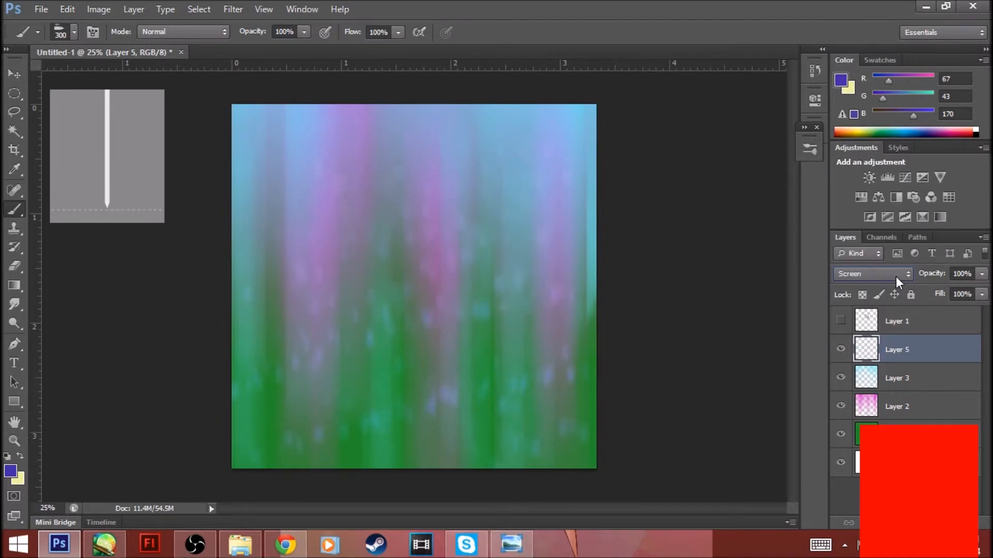
Try the Difference blend mode on Layer 5, then settle on Linear Dodge (Add).
scroll(896, 276, down, 4)
scroll(895, 276, down, 4)
click(876, 275)
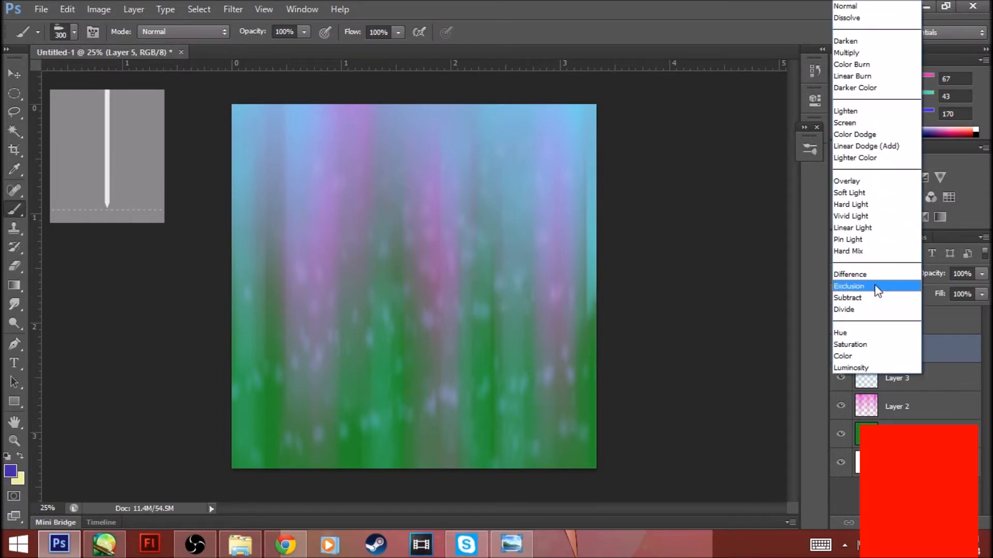
click(848, 274)
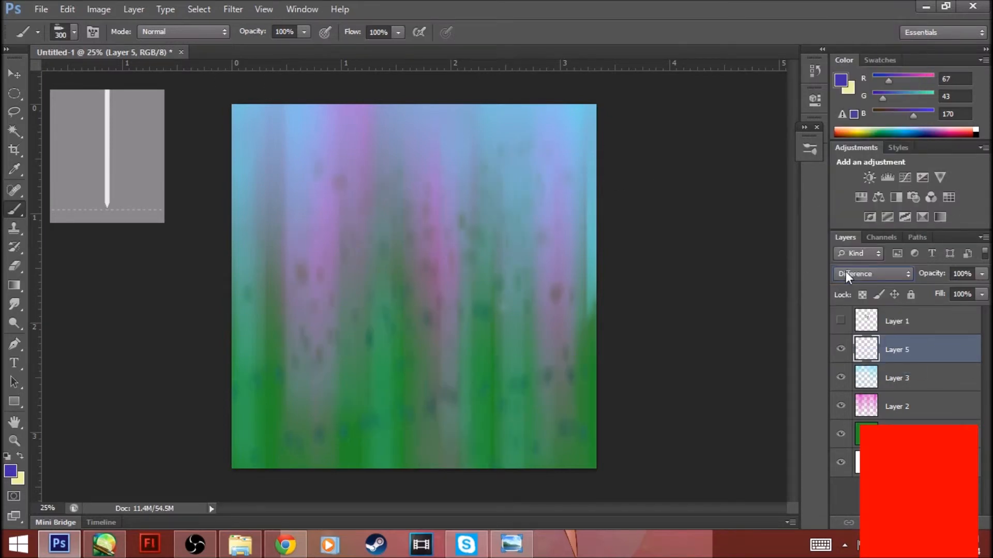
click(878, 274)
click(878, 144)
click(870, 274)
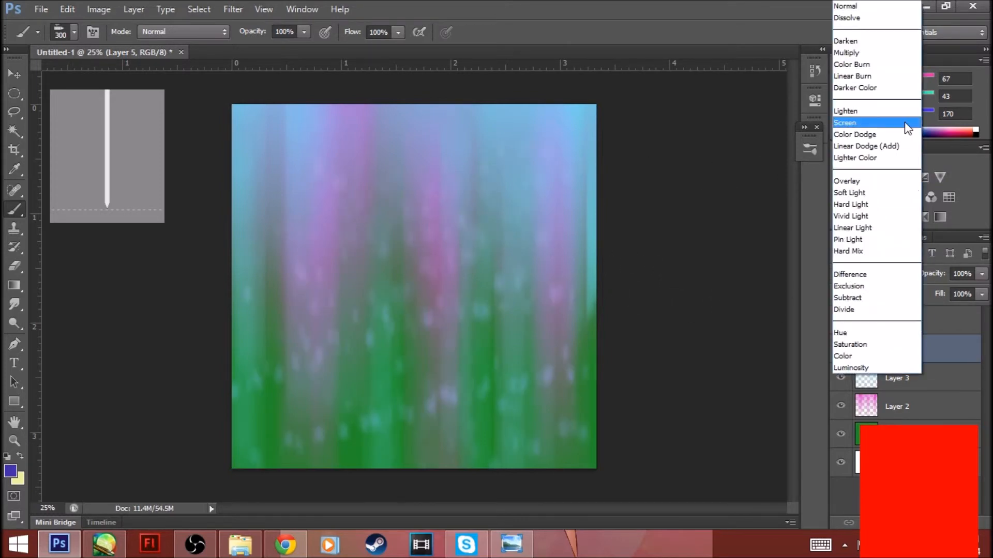
click(614, 241)
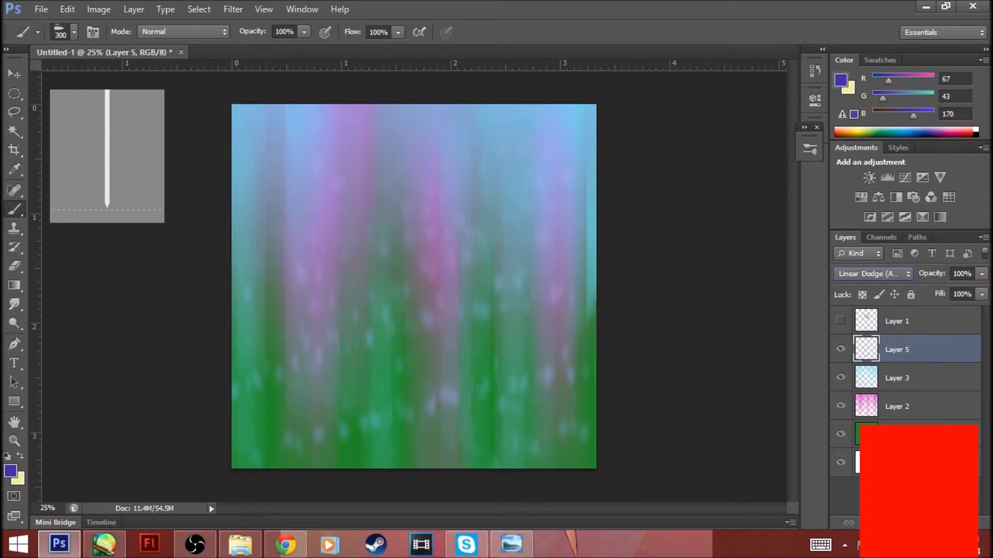
Add a new layer directly above the green Layer 4 and make pale yellow the foreground colour.
click(858, 434)
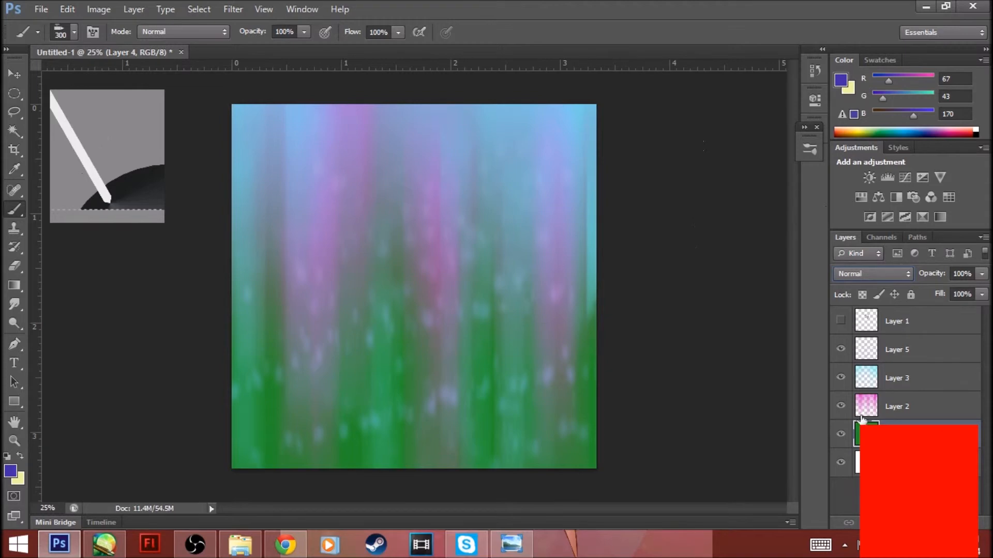
key(ctrl+shift+alt+n)
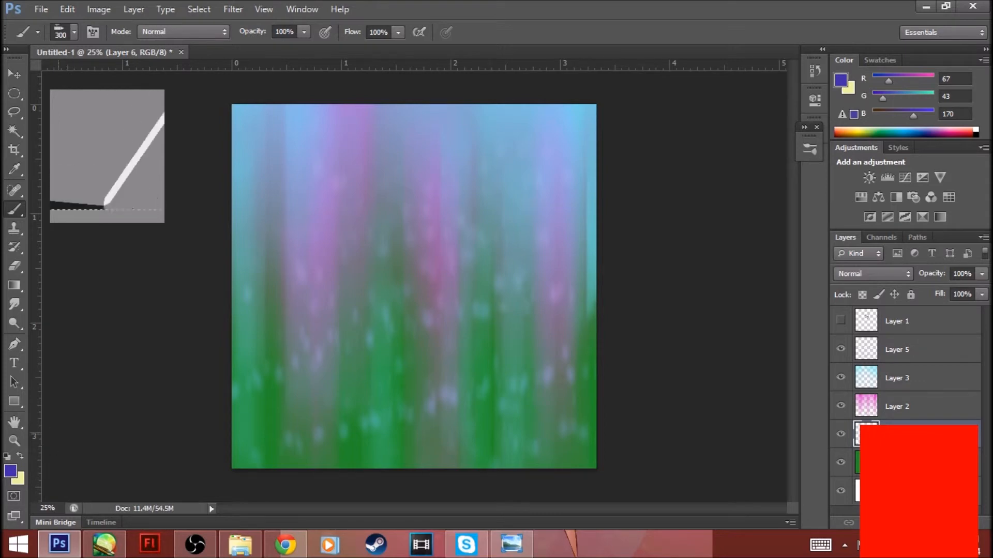
key(x)
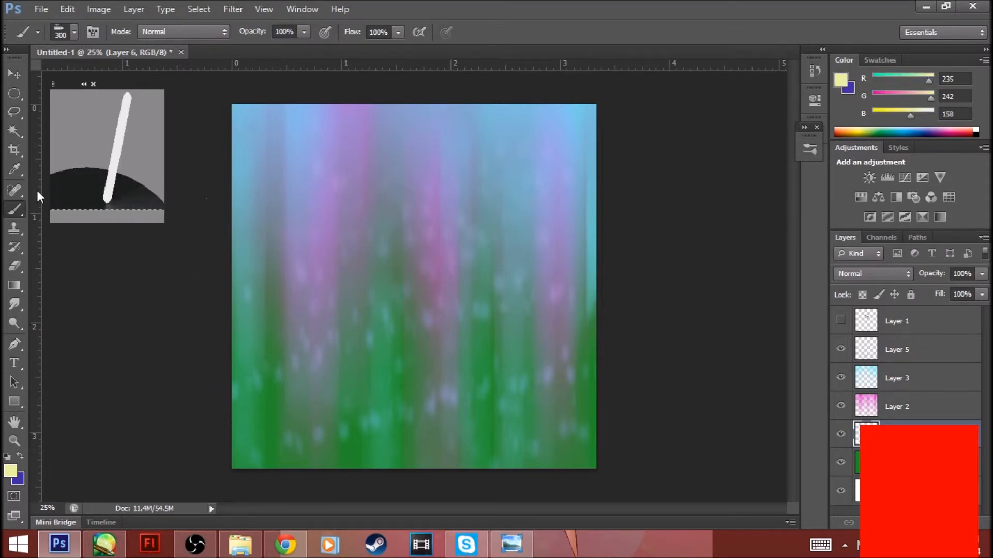
With a 300 px hard round brush, paint pale yellow blobs along the canvas's bottom edge and scattered circles higher up on Layer 6.
click(808, 150)
scroll(783, 230, up, 1)
drag(783, 226, 799, 169)
click(624, 198)
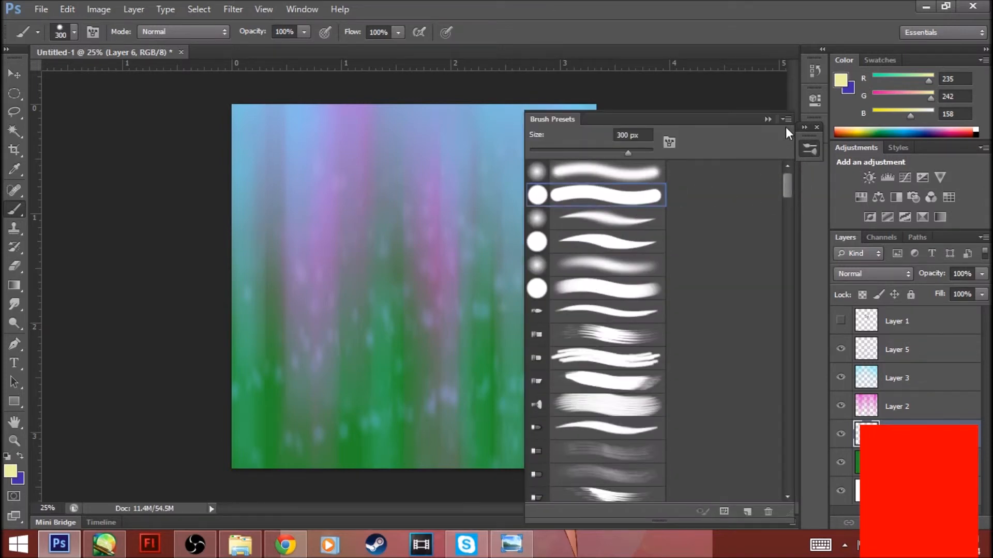
click(804, 127)
drag(622, 445, 485, 492)
click(248, 450)
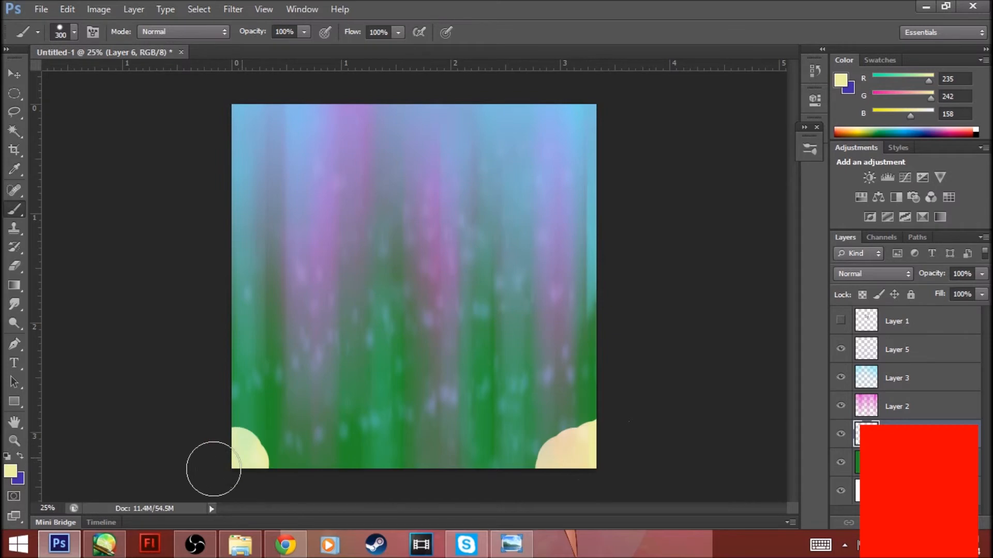
drag(282, 452, 320, 457)
click(408, 448)
click(434, 451)
click(334, 381)
click(498, 363)
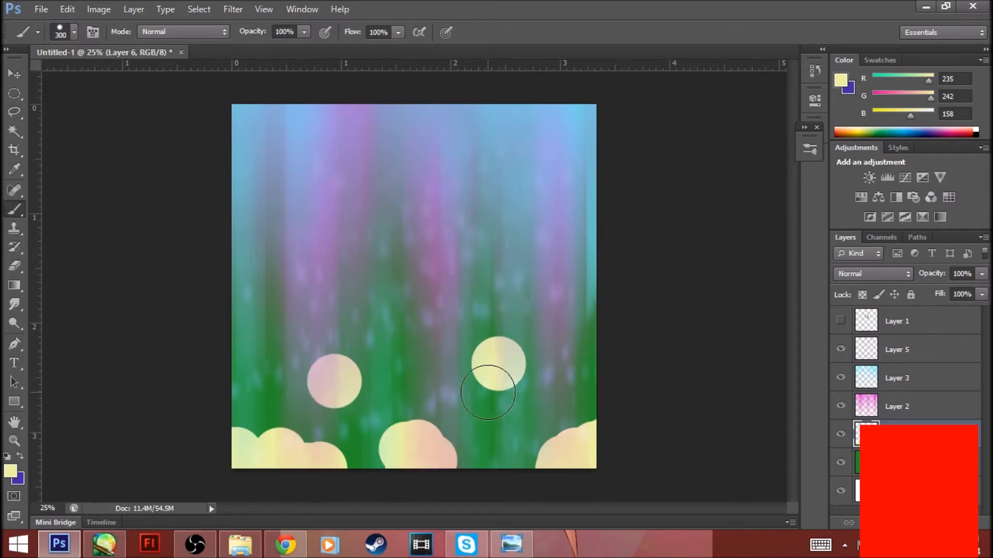
click(390, 337)
click(590, 352)
click(248, 313)
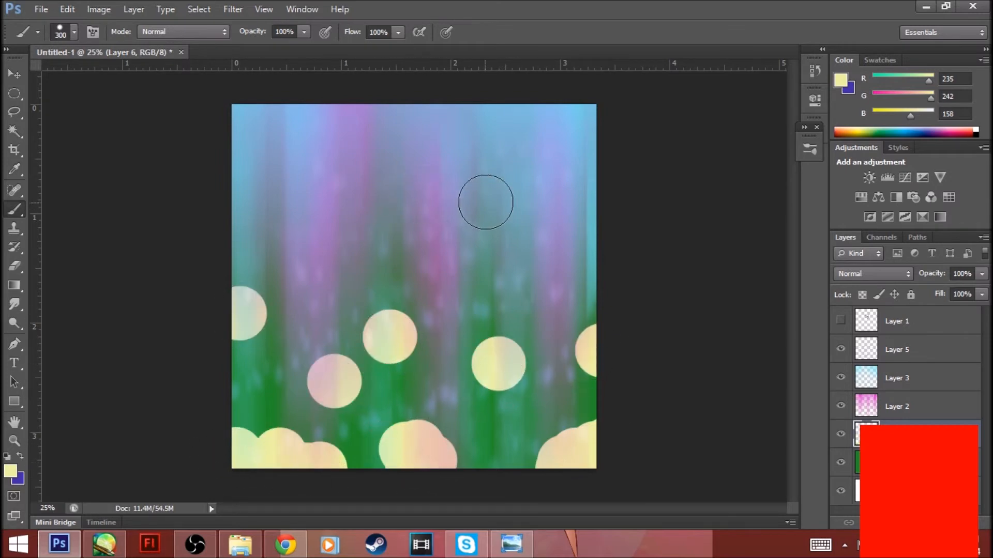
click(483, 196)
click(529, 164)
click(348, 176)
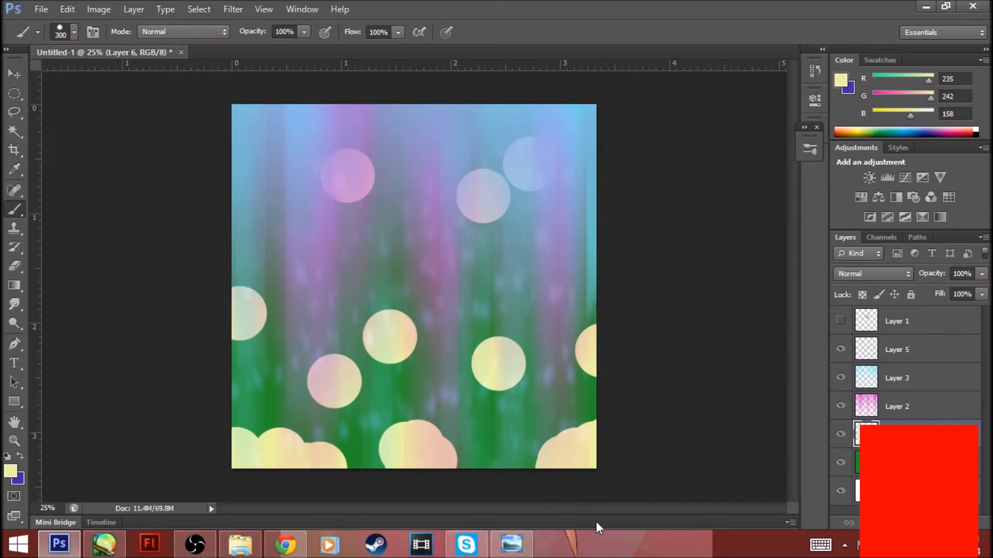
Apply a long vertical Motion Blur to Layer 6 at an angle of -90° and a distance of about 1844 pixels.
click(244, 8)
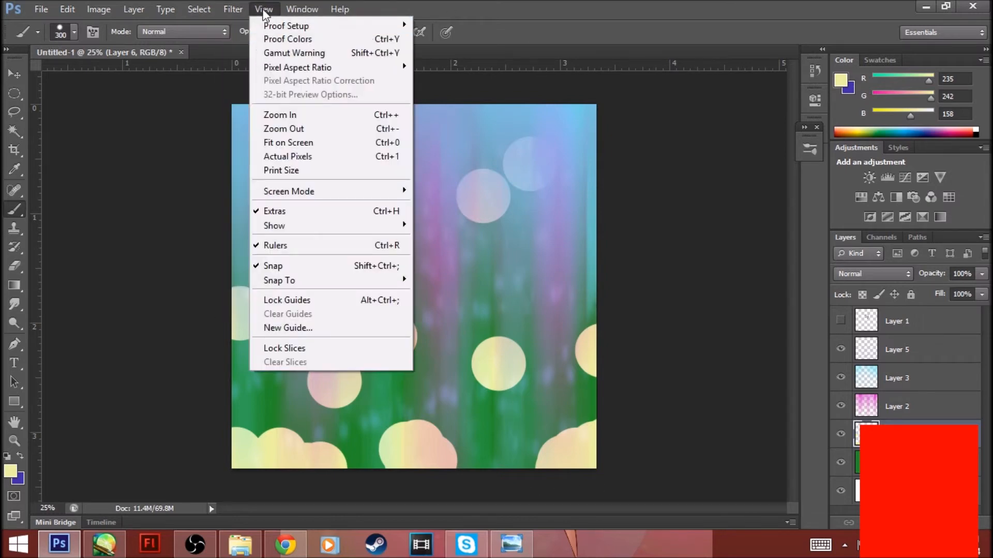
mouse_move(260, 155)
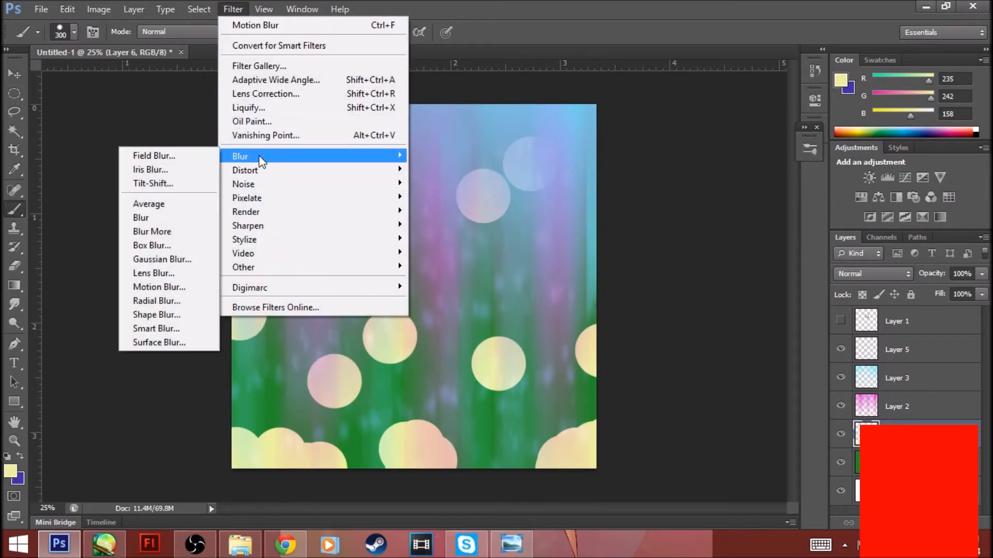
click(170, 287)
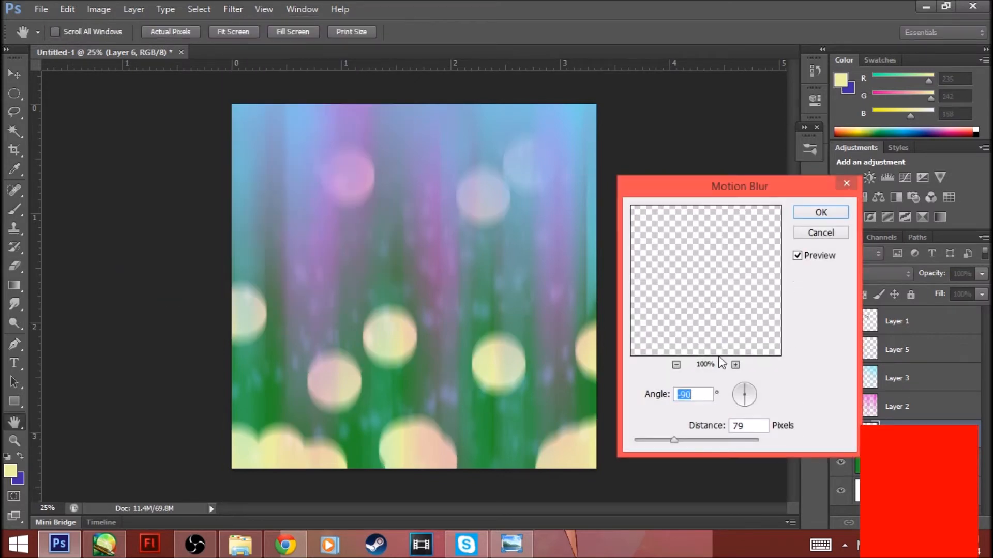
drag(703, 440, 755, 437)
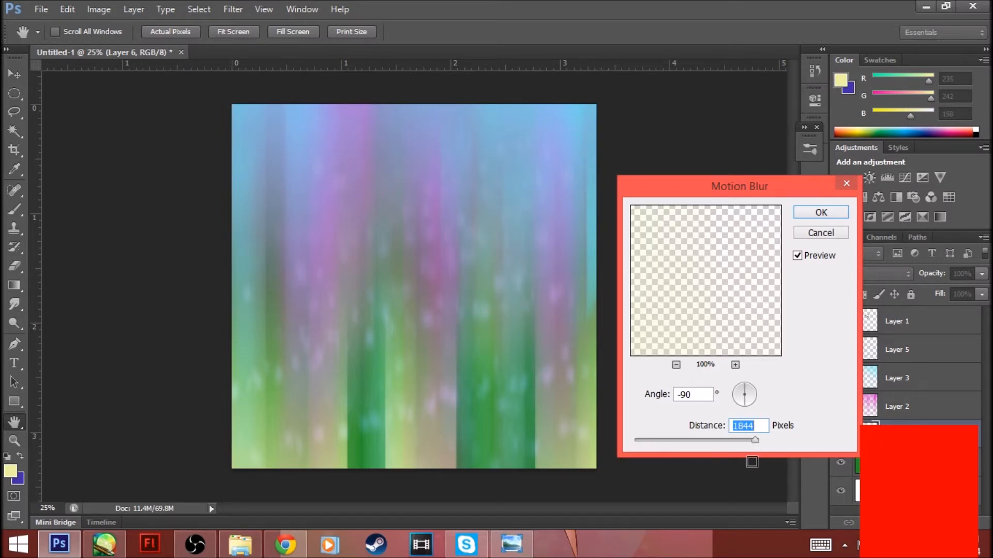
mouse_move(767, 440)
mouse_down()
mouse_move(707, 436)
mouse_move(756, 439)
mouse_up()
click(820, 212)
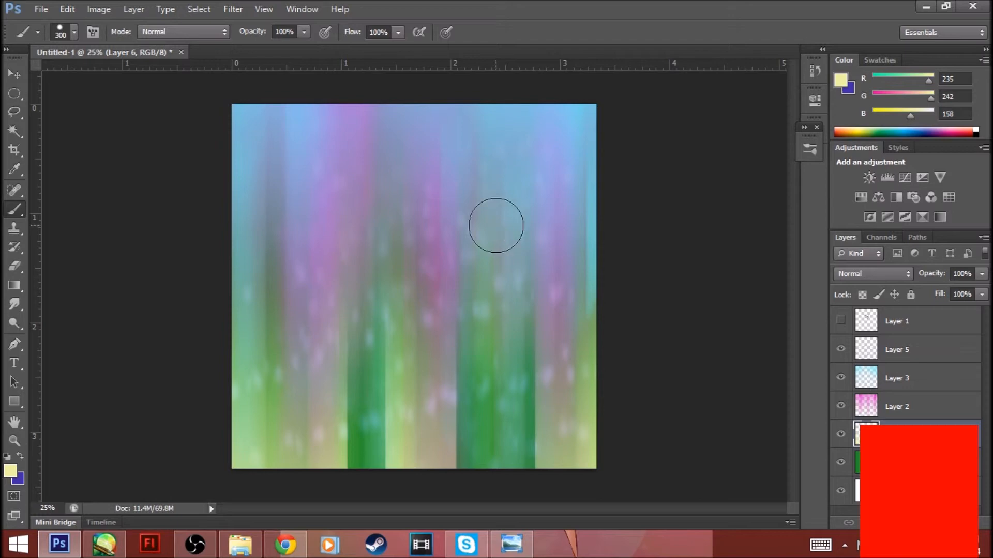
Stretch the blurred streaks on Layer 6 horizontally to 207.60% width, keeping their left edge in place.
key(ctrl+t)
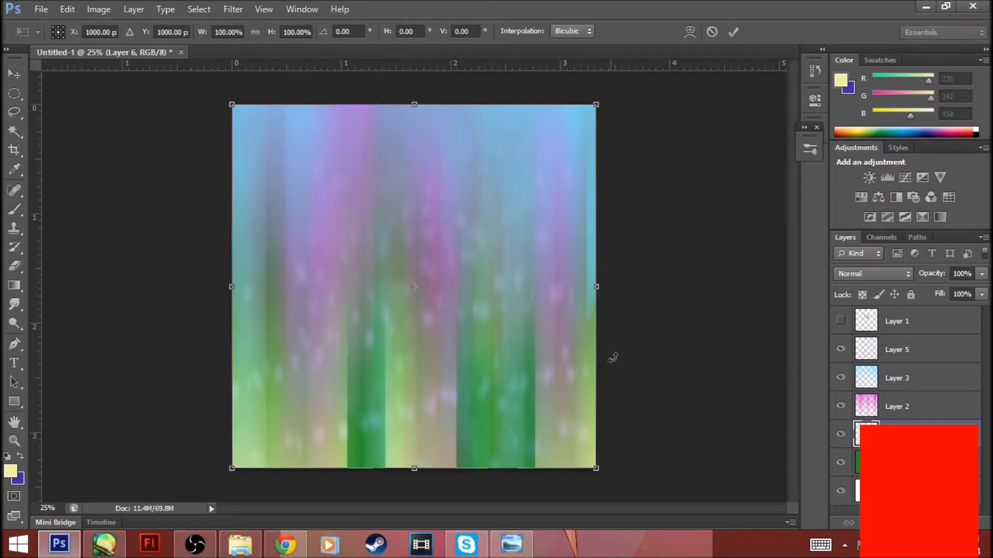
drag(598, 286, 986, 292)
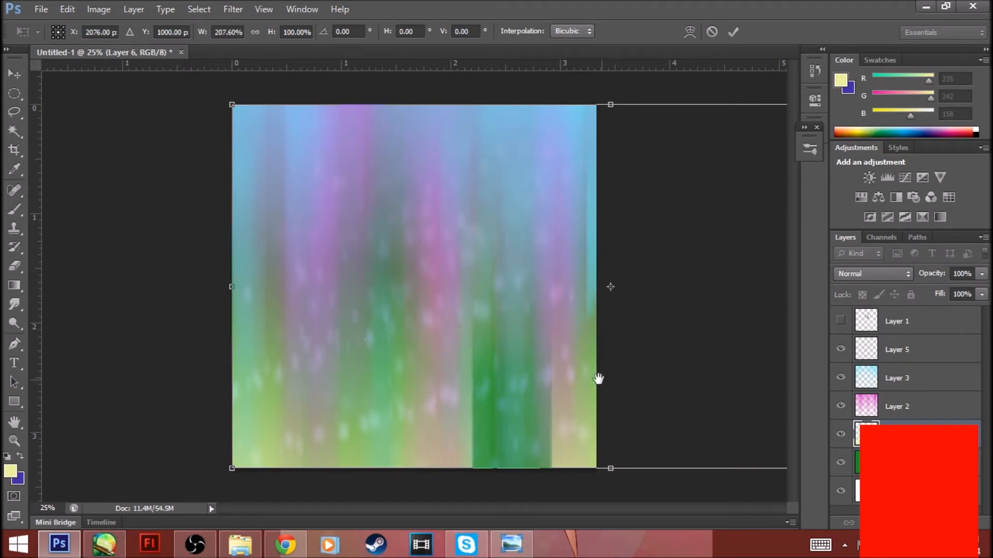
key(Return)
key(b)
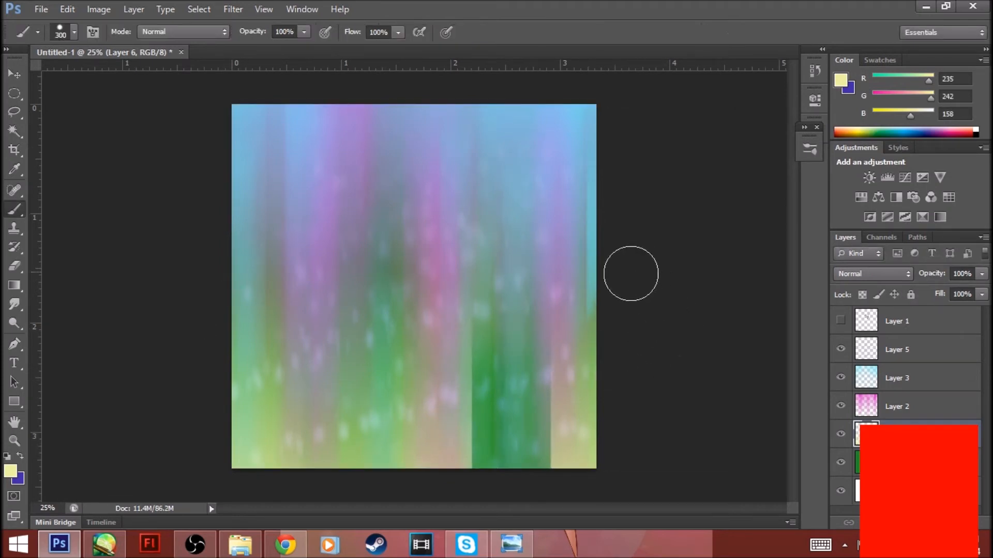
Select the whole canvas, stretch Layer 6 horizontally again to 154.40% width and clear the selection.
key(ctrl+a)
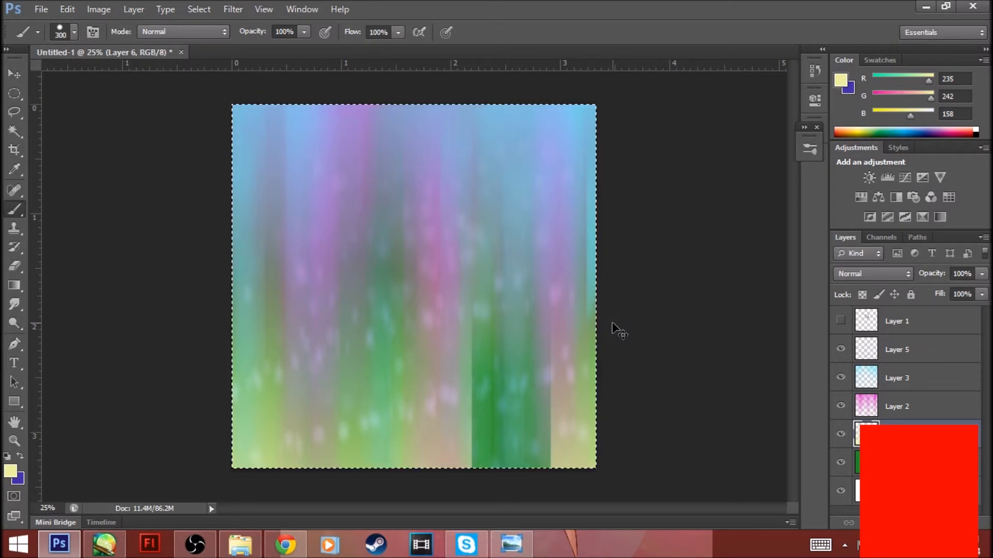
key(ctrl+t)
drag(600, 278, 795, 285)
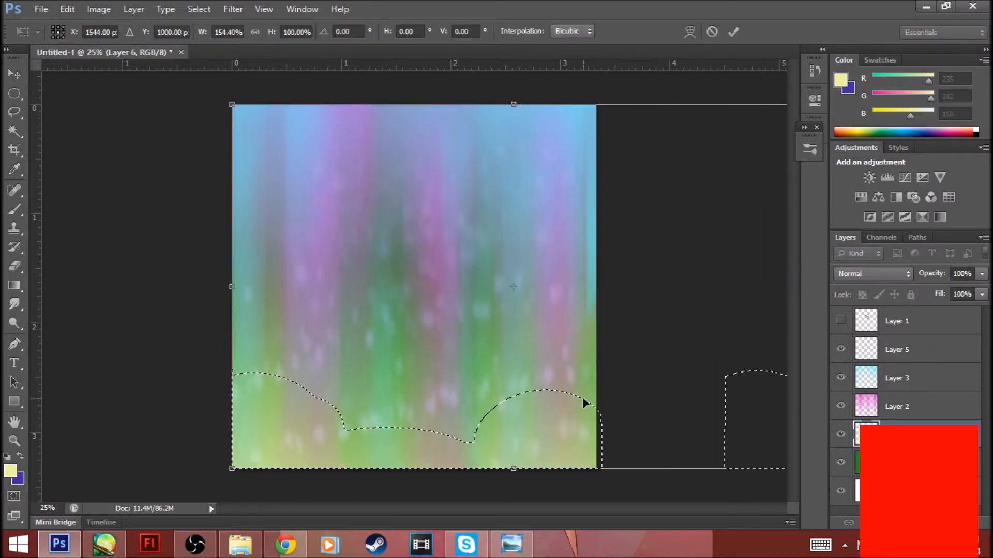
key(Return)
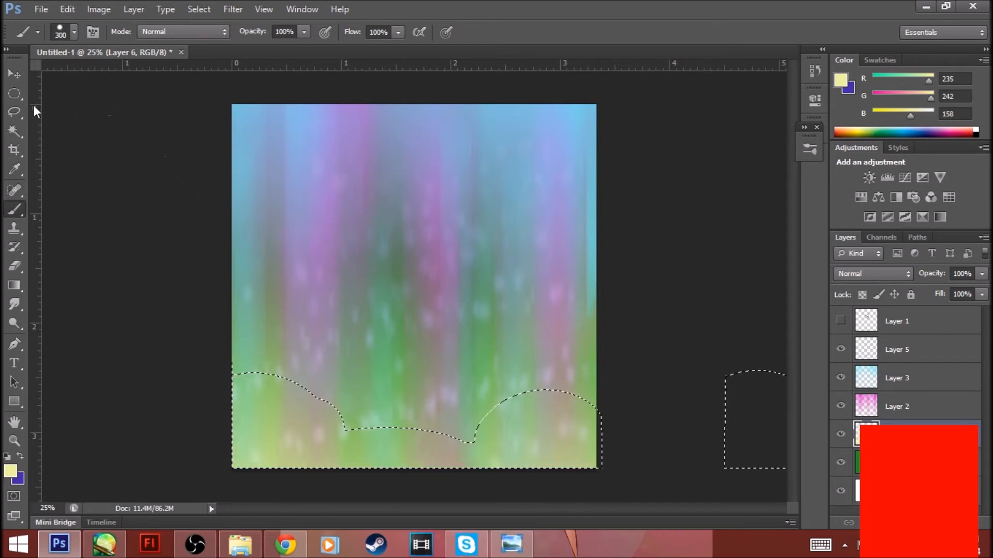
click(14, 93)
click(403, 350)
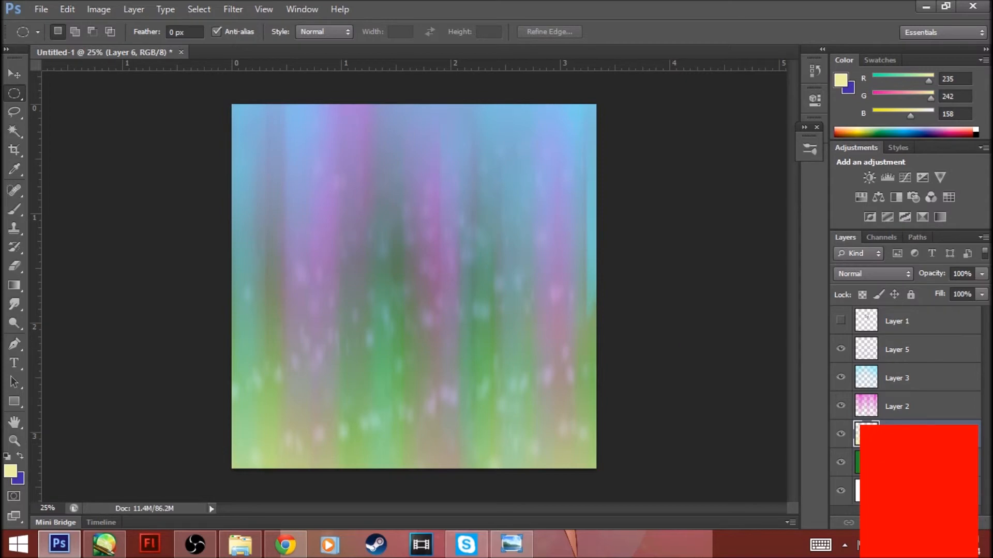
Select Layer 5 and briefly show the Layer 1 sketch over the background before hiding it again.
click(894, 357)
click(837, 321)
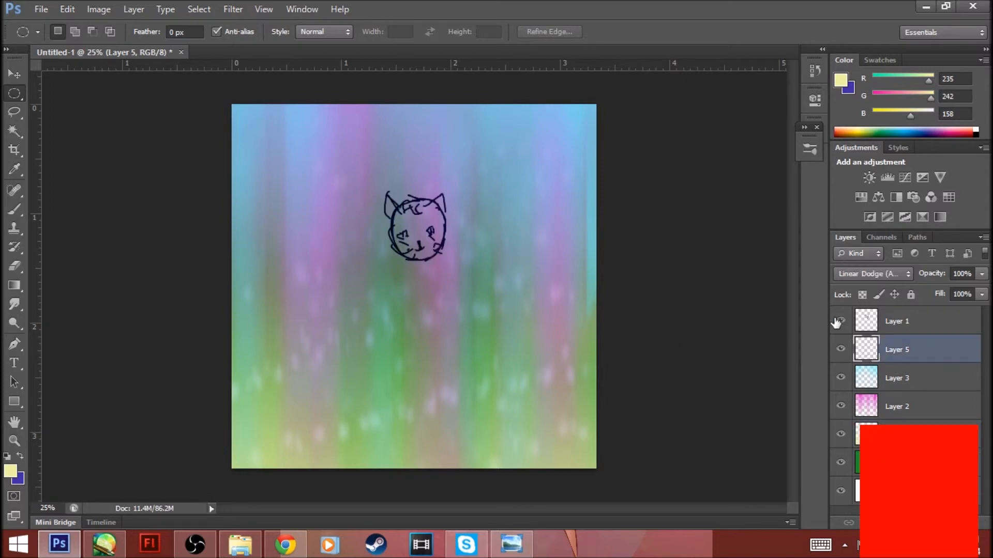
click(838, 321)
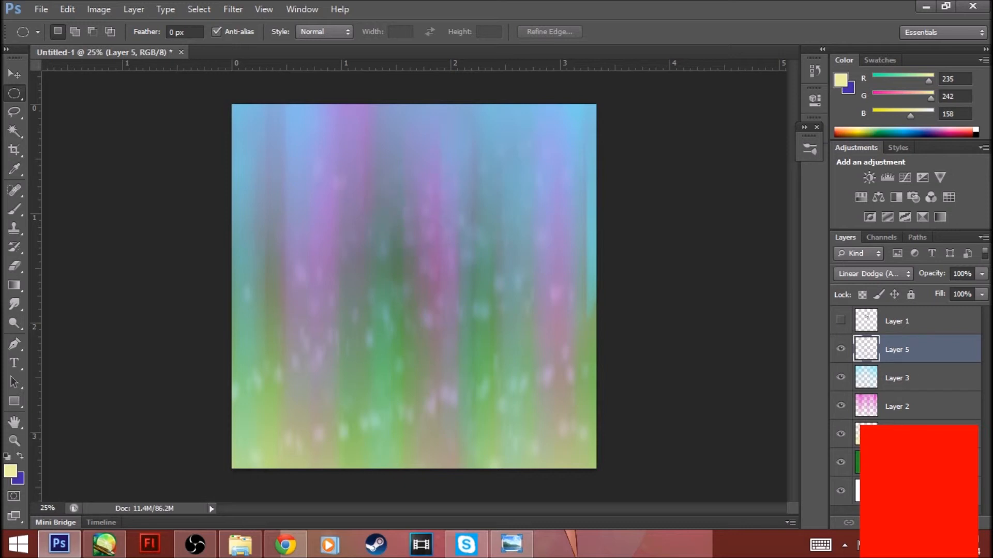
Add a new layer above Layer 5 and set the brush's foreground colour to pale cream, fbffcc.
key(ctrl+shift+alt+n)
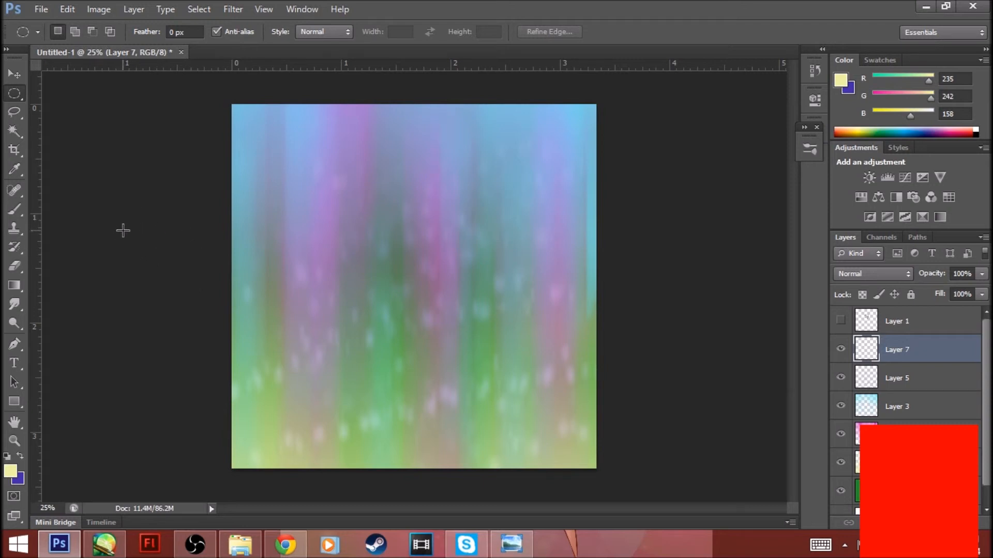
click(15, 210)
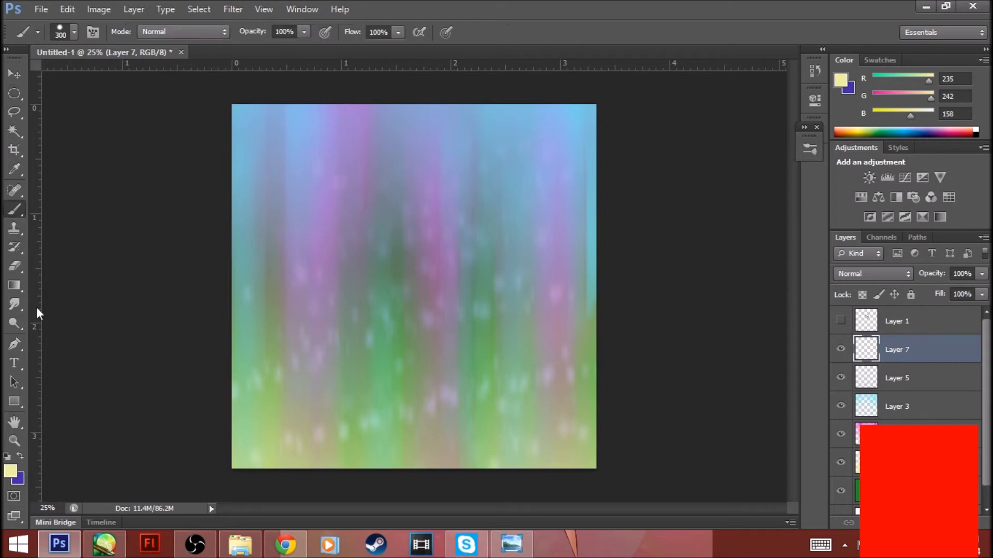
click(10, 470)
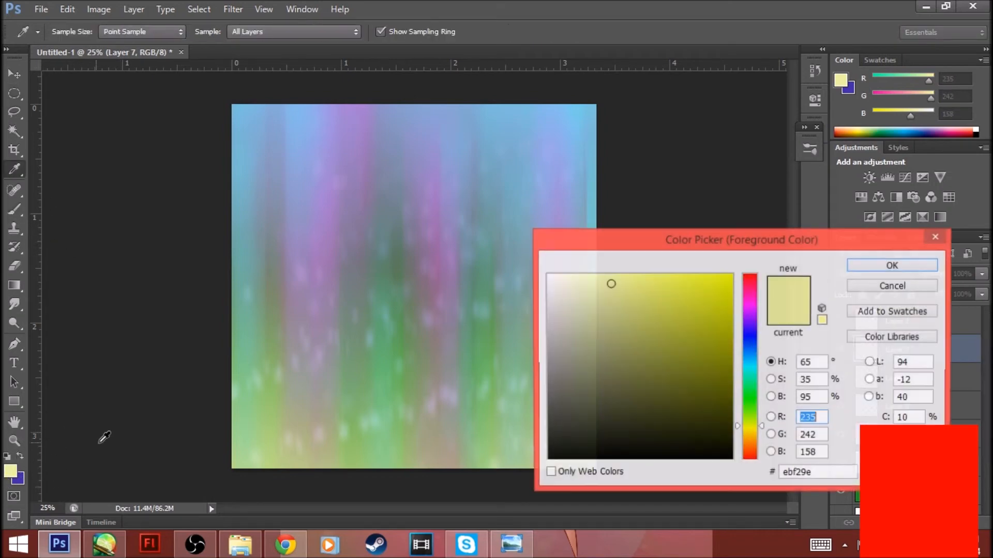
mouse_move(605, 290)
mouse_down()
mouse_move(583, 284)
mouse_move(583, 273)
mouse_up()
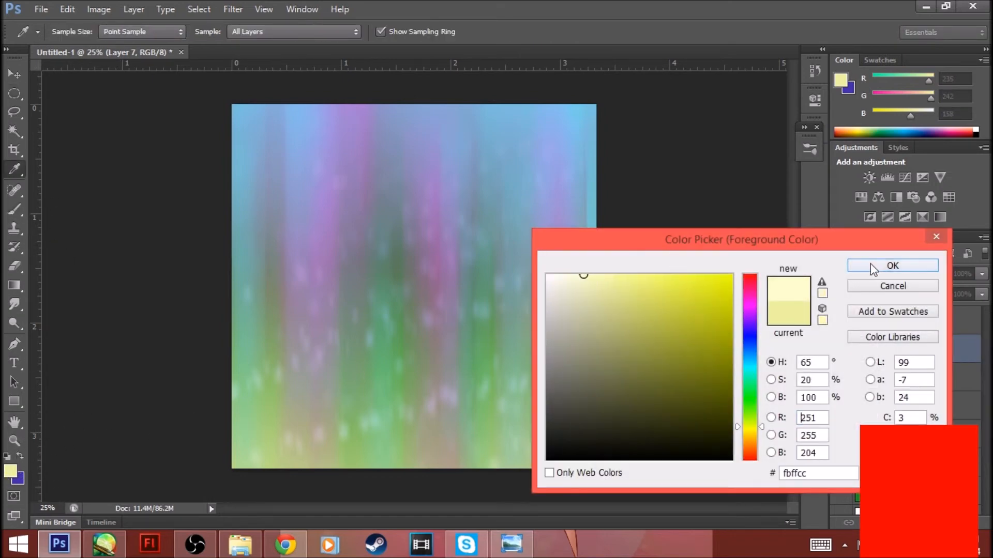
click(893, 265)
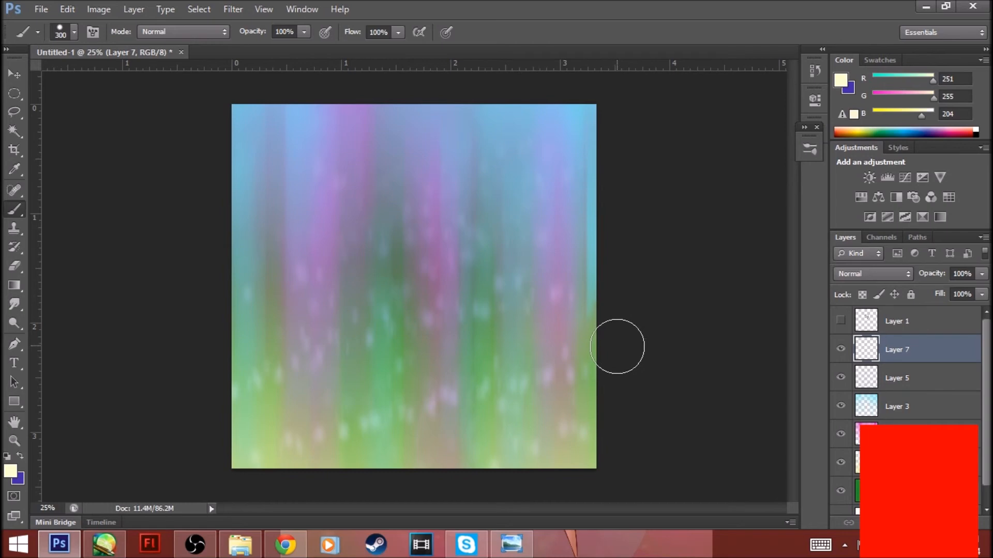
Reduce the brush to 80 px and scatter cream dots and short strokes across the canvas on Layer 7.
key(bracketleft)
key(bracketleft)
key(bracketleft)
key(bracketleft)
key(bracketleft)
key(bracketleft)
key(bracketleft)
key(bracketleft)
drag(464, 106, 464, 260)
drag(326, 147, 330, 205)
drag(429, 301, 457, 293)
click(480, 333)
drag(533, 341, 553, 335)
mouse_move(553, 183)
mouse_down()
mouse_move(531, 155)
mouse_move(515, 183)
mouse_up()
drag(317, 294, 381, 338)
drag(432, 356, 482, 370)
click(357, 399)
click(250, 351)
click(270, 262)
click(245, 214)
drag(368, 165, 404, 165)
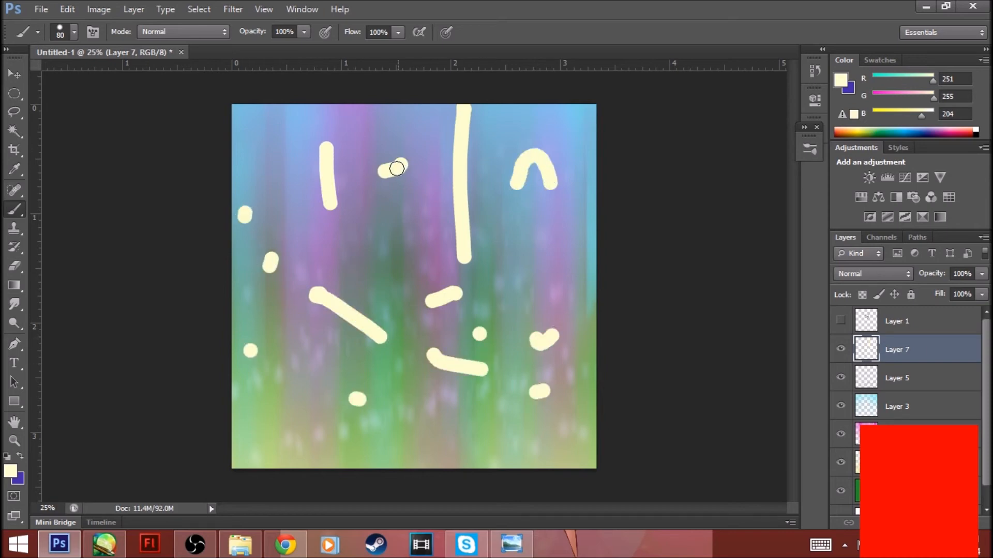
click(279, 134)
drag(296, 160, 296, 177)
drag(416, 219, 424, 228)
drag(414, 117, 413, 133)
drag(423, 224, 412, 247)
drag(363, 255, 378, 261)
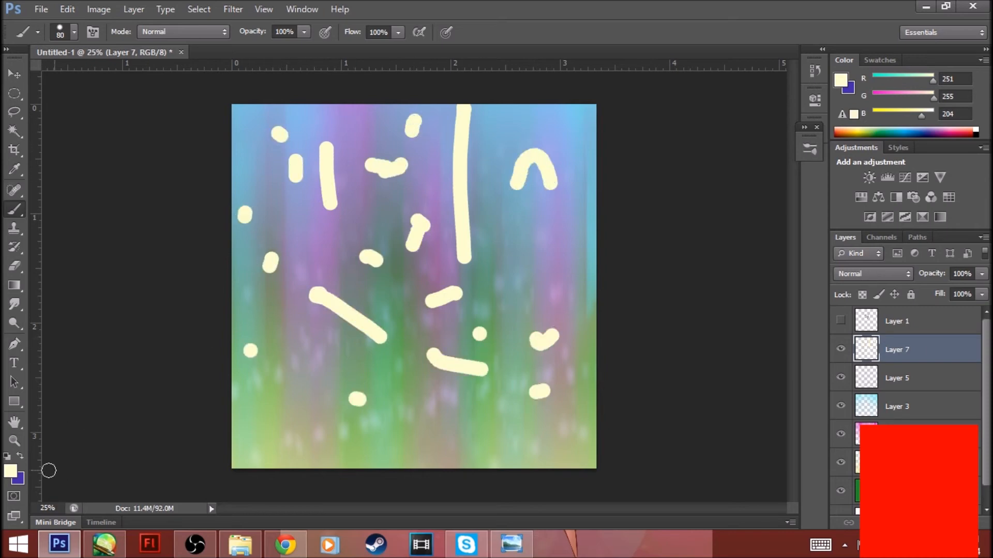
Set the foreground colour to white, ffffff, and add more dots and strokes among the cream marks on Layer 7.
click(13, 470)
drag(630, 302, 547, 275)
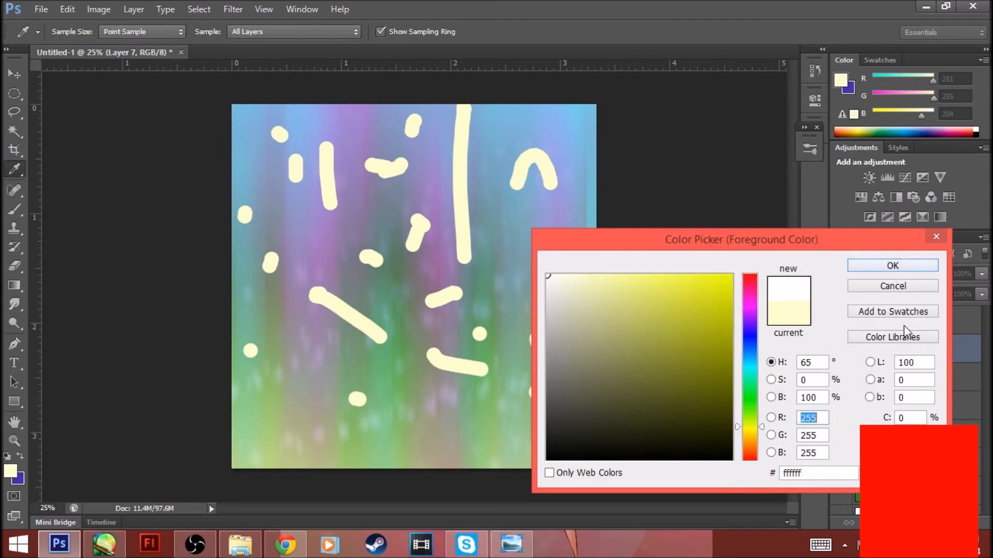
click(903, 265)
drag(468, 266, 478, 136)
drag(537, 162, 542, 195)
mouse_move(406, 166)
mouse_down()
mouse_move(364, 161)
mouse_move(335, 189)
mouse_move(326, 237)
mouse_up()
drag(382, 249, 365, 264)
mouse_move(343, 317)
mouse_down()
mouse_move(317, 295)
mouse_move(336, 318)
mouse_up()
drag(465, 369, 431, 358)
drag(533, 393, 551, 396)
drag(548, 346, 556, 339)
drag(484, 336, 494, 342)
drag(445, 301, 440, 300)
drag(407, 265, 417, 265)
drag(271, 260, 272, 269)
drag(243, 225, 240, 232)
Switch to Windows Photo Viewer to examine the bella-chibi reference image.
click(511, 544)
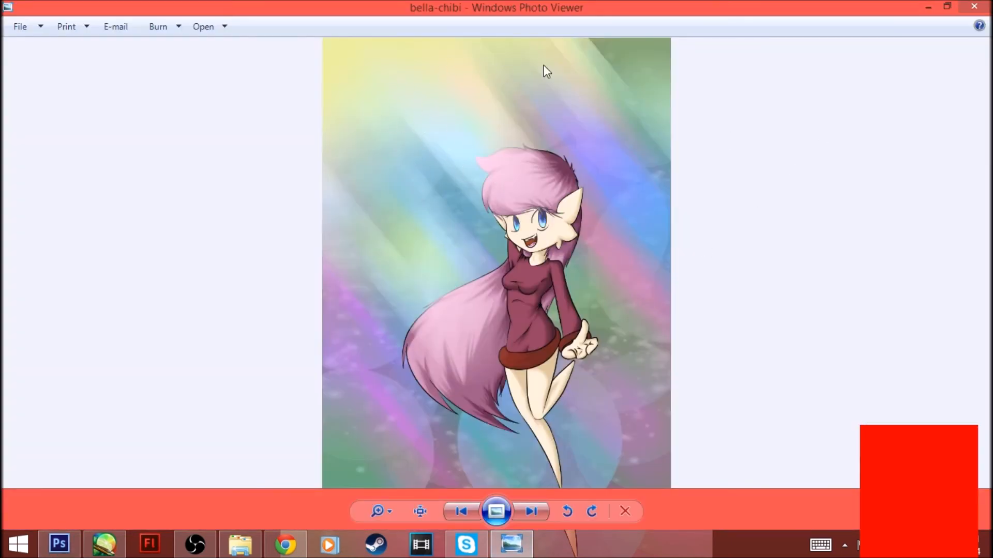
Return to Photoshop, apply Motion Blur to Layer 7 at a -90° angle and 1906 pixels distance, and show the Layer 1 sketch.
key(alt+Tab)
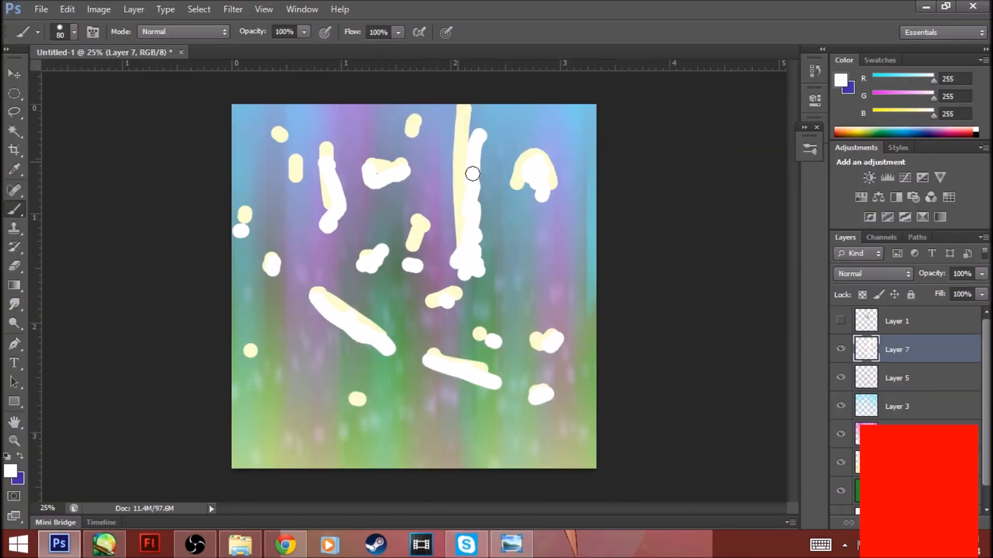
click(235, 8)
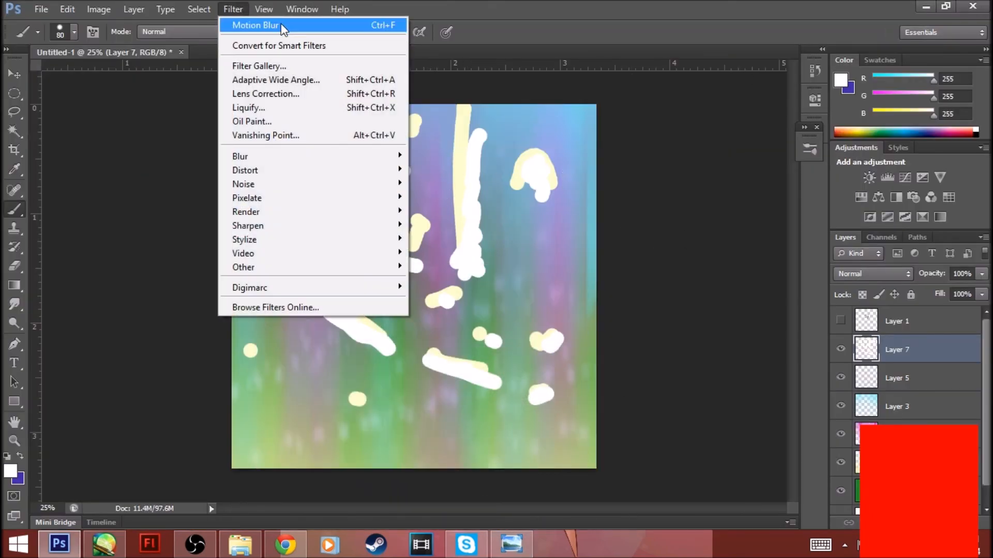
mouse_move(272, 158)
click(171, 287)
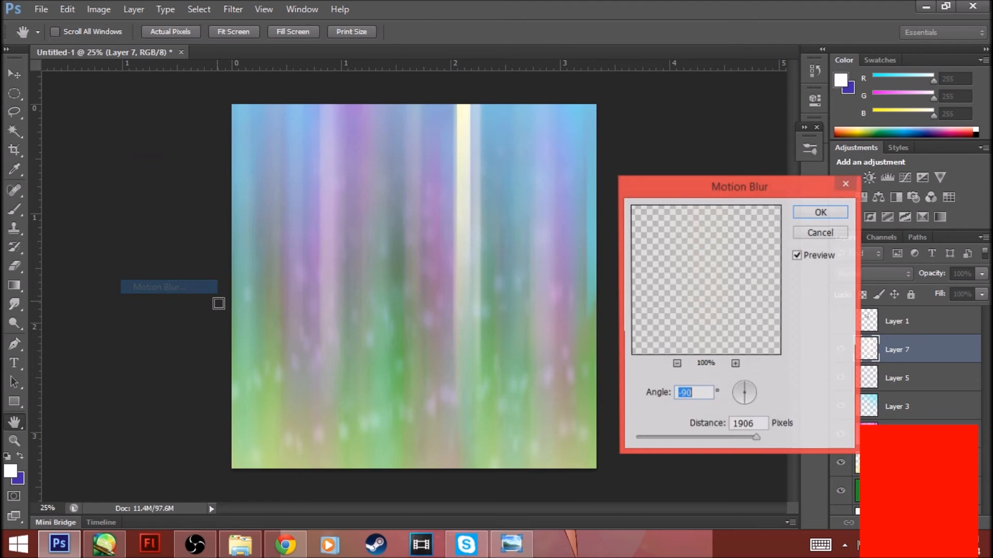
click(810, 212)
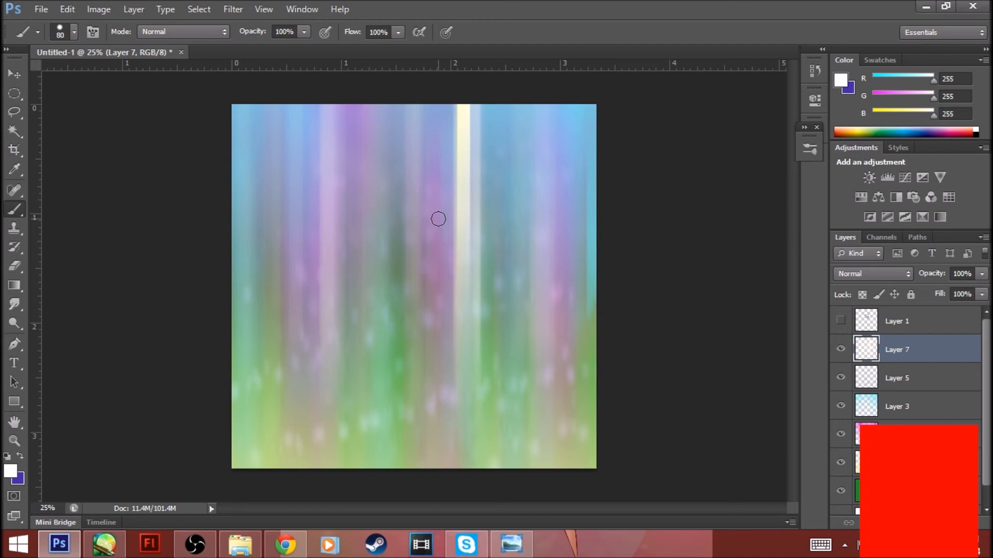
click(842, 321)
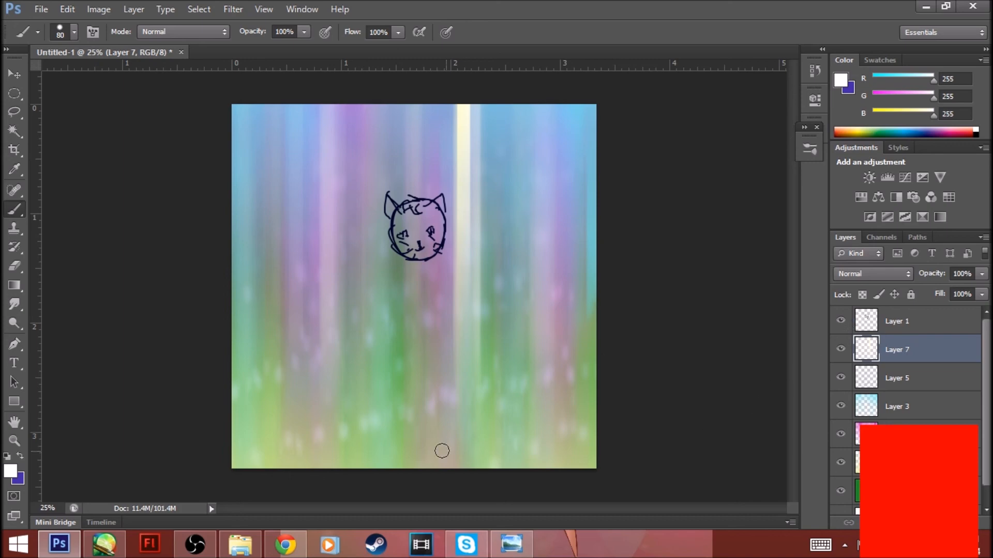
click(60, 544)
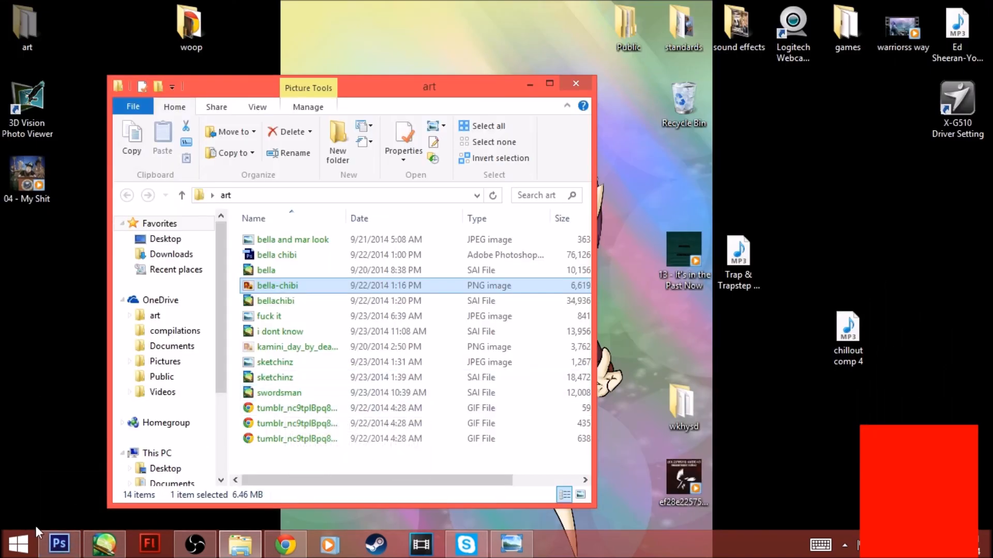
click(77, 535)
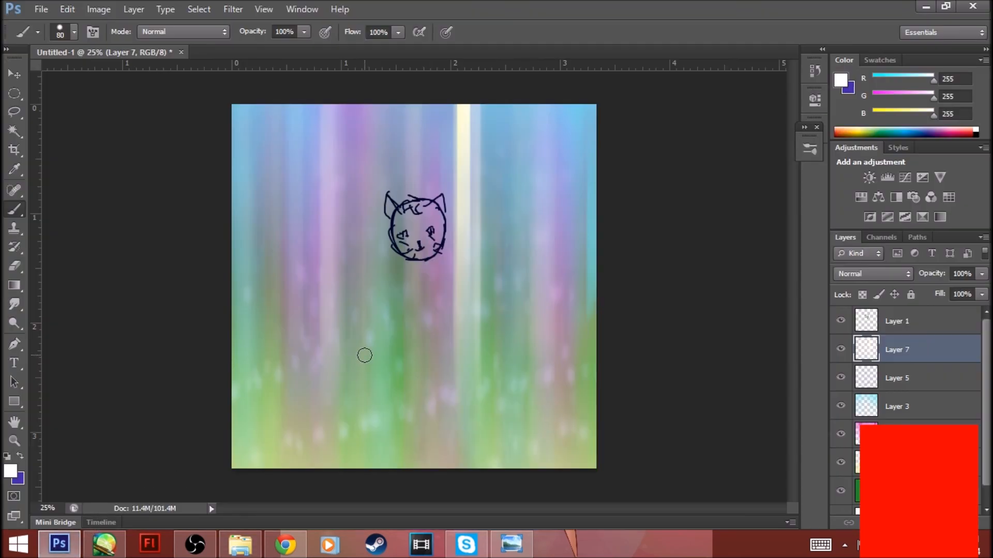
click(195, 544)
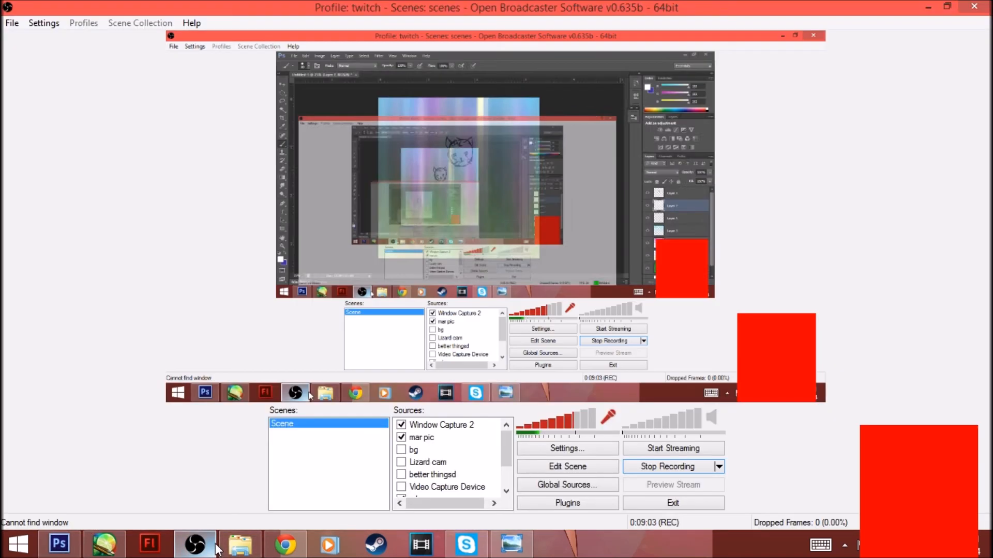